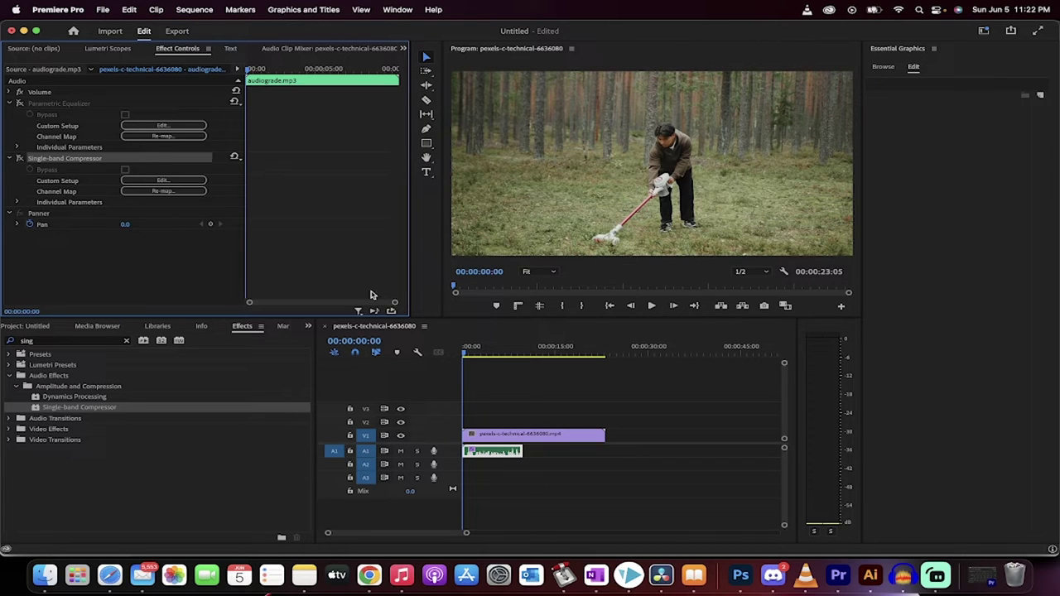
- Play the sequence to hear the unprocessed voice, then return the playhead to the start
{"action": "left_click", "coordinate": [477, 346]}
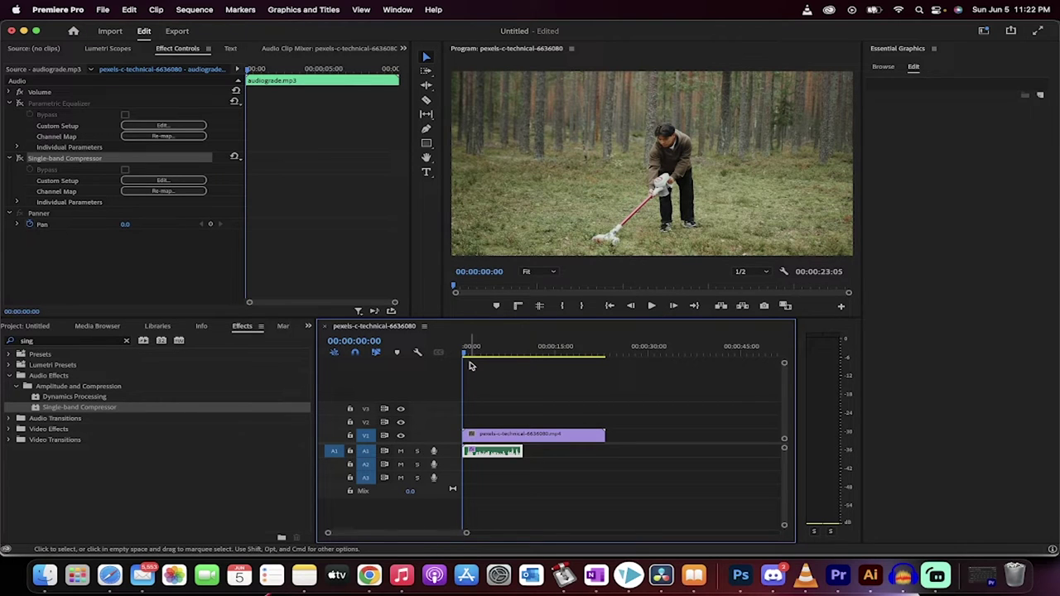
{"action": "key", "text": "space"}
{"action": "key", "text": "XF86AudioRaiseVolume"}
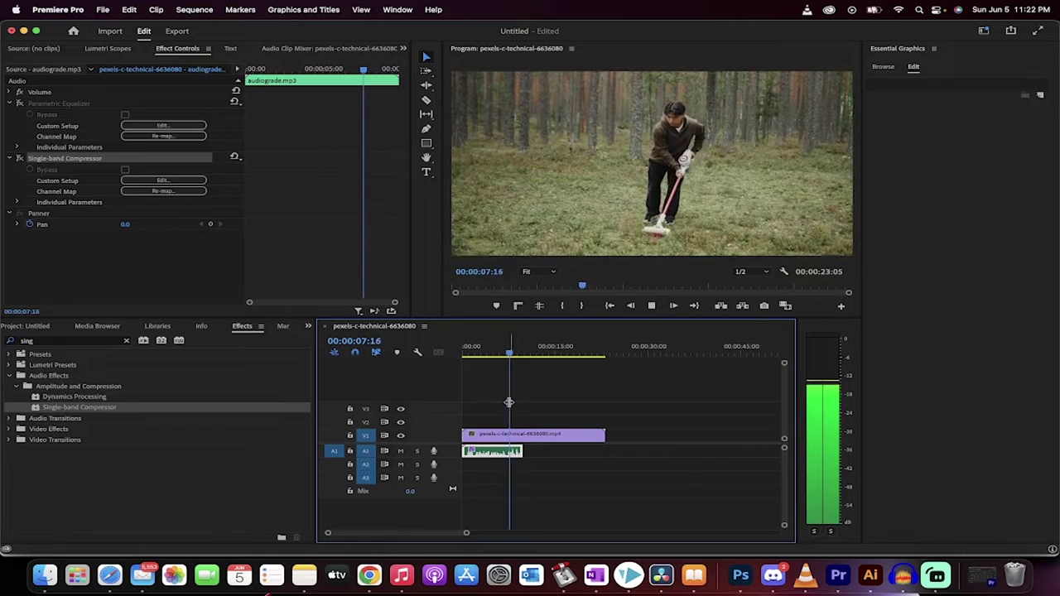
{"action": "key", "text": "space"}
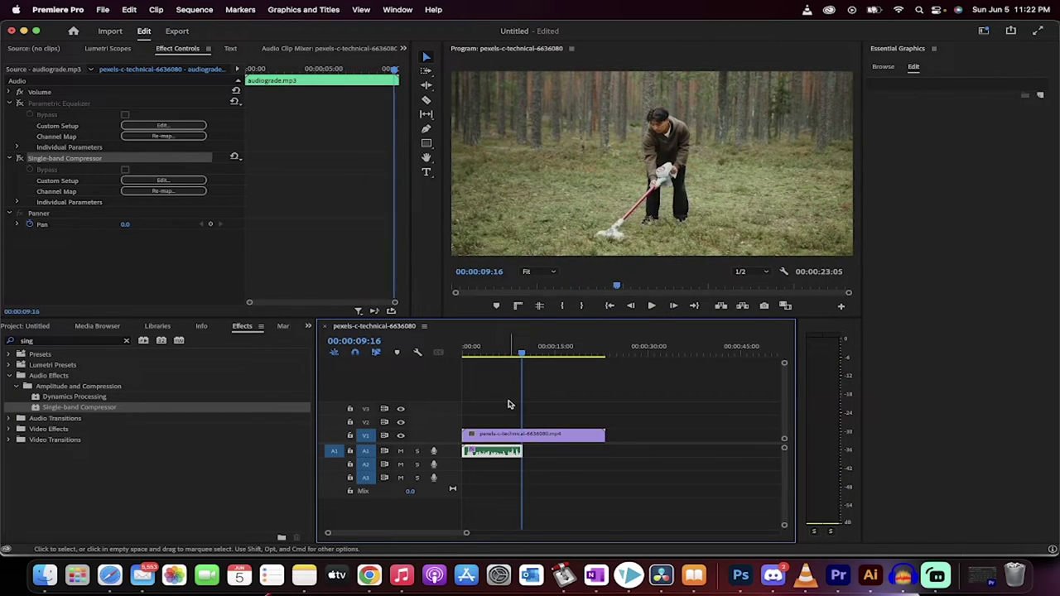
{"action": "left_click_drag", "start_coordinate": [502, 349], "coordinate": [445, 353]}
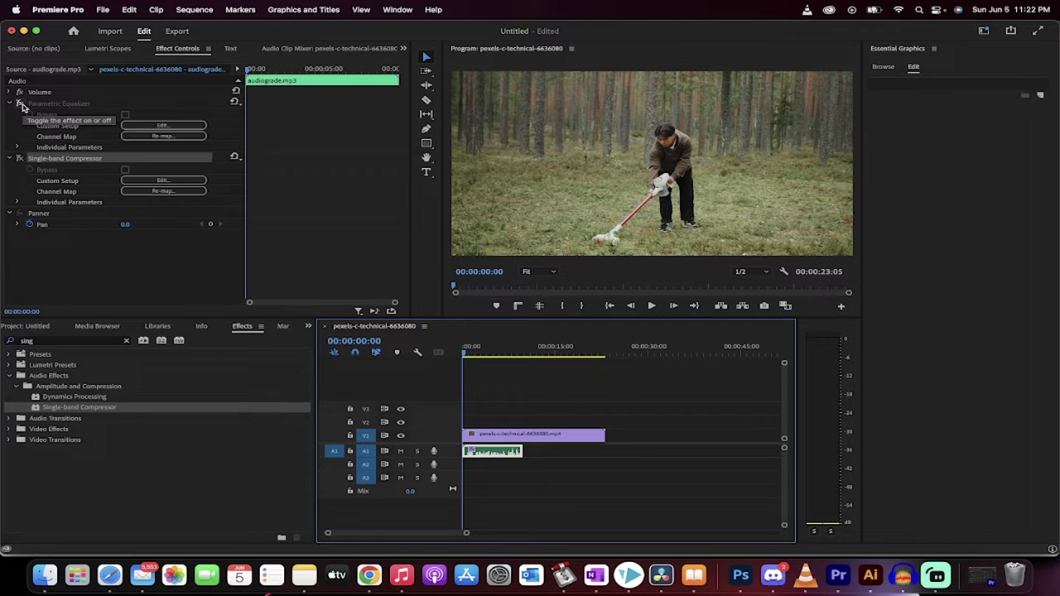
- Enable the Parametric Equalizer and Single-band Compressor, replay, then switch the equalizer back off
{"action": "left_click", "coordinate": [20, 103]}
{"action": "left_click", "coordinate": [20, 158]}
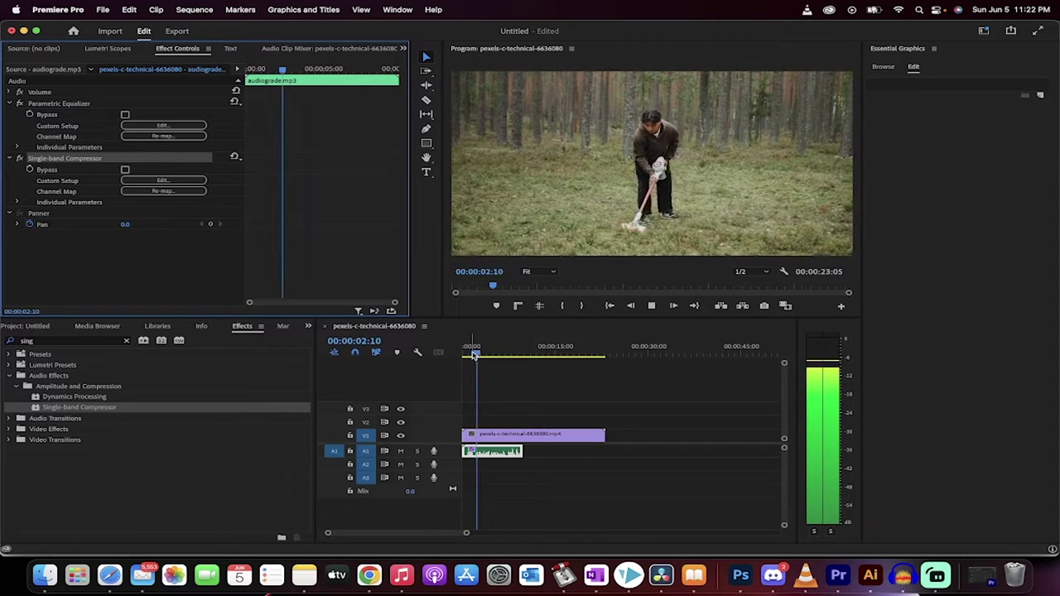
{"action": "key", "text": "XF86AudioRaiseVolume"}
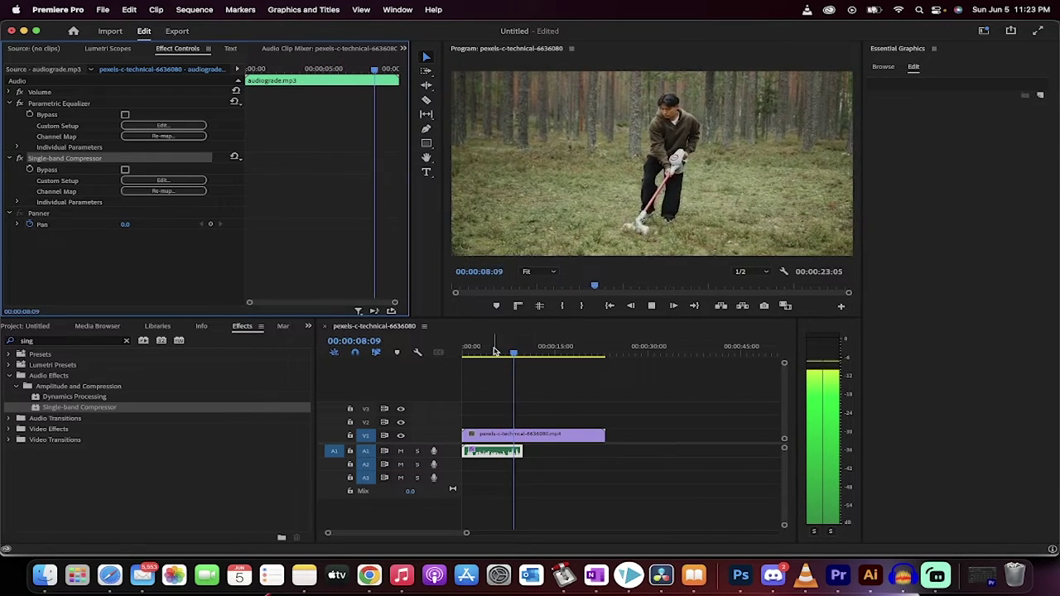
{"action": "key", "text": "space"}
{"action": "left_click_drag", "start_coordinate": [495, 352], "coordinate": [462, 352]}
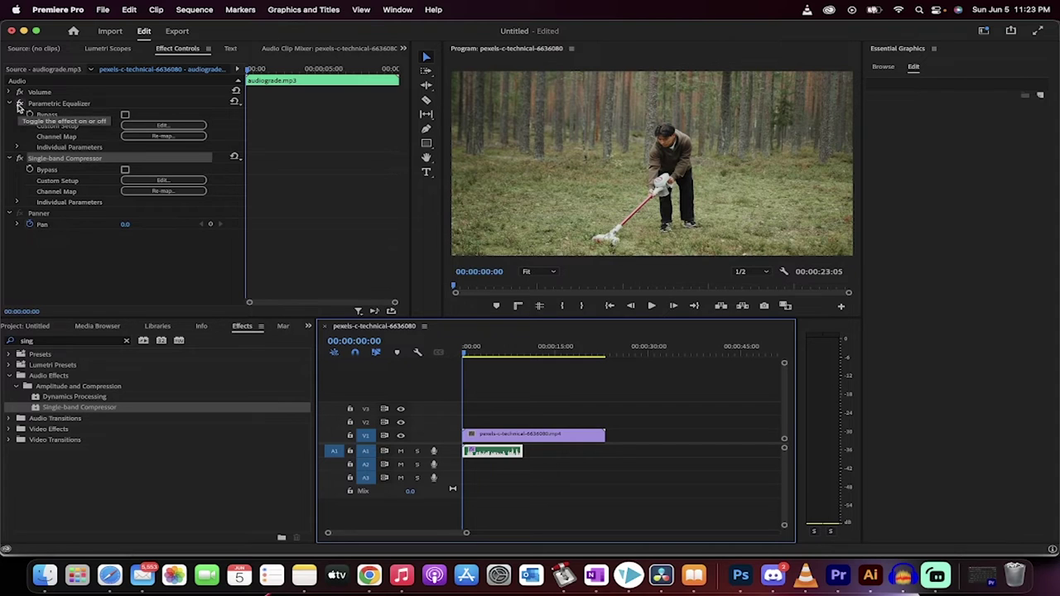
{"action": "left_click", "coordinate": [18, 106]}
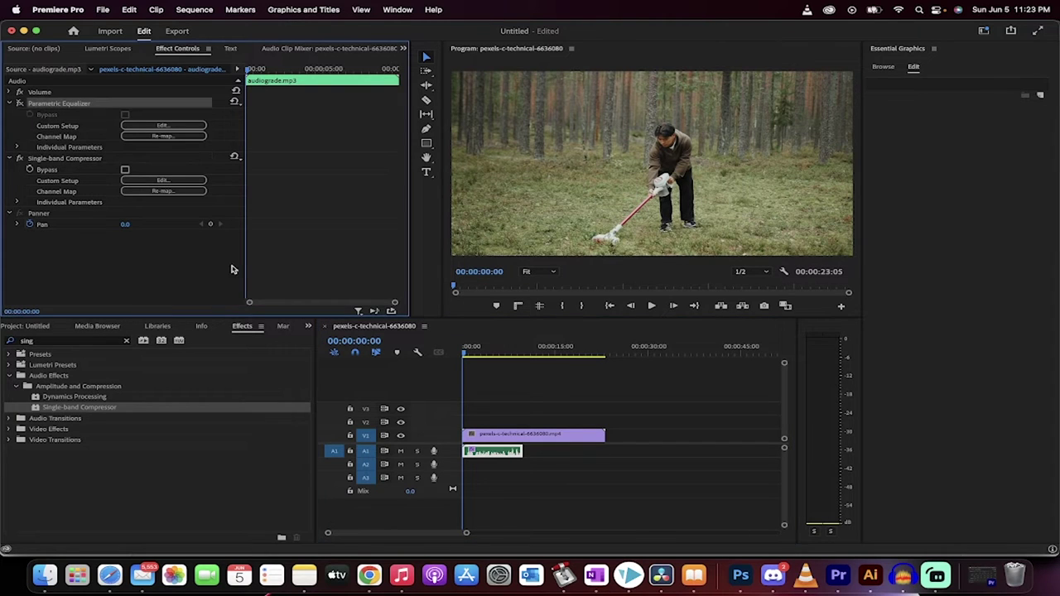
- Delete the existing sequence from the project's media bin
{"action": "left_click", "coordinate": [20, 328]}
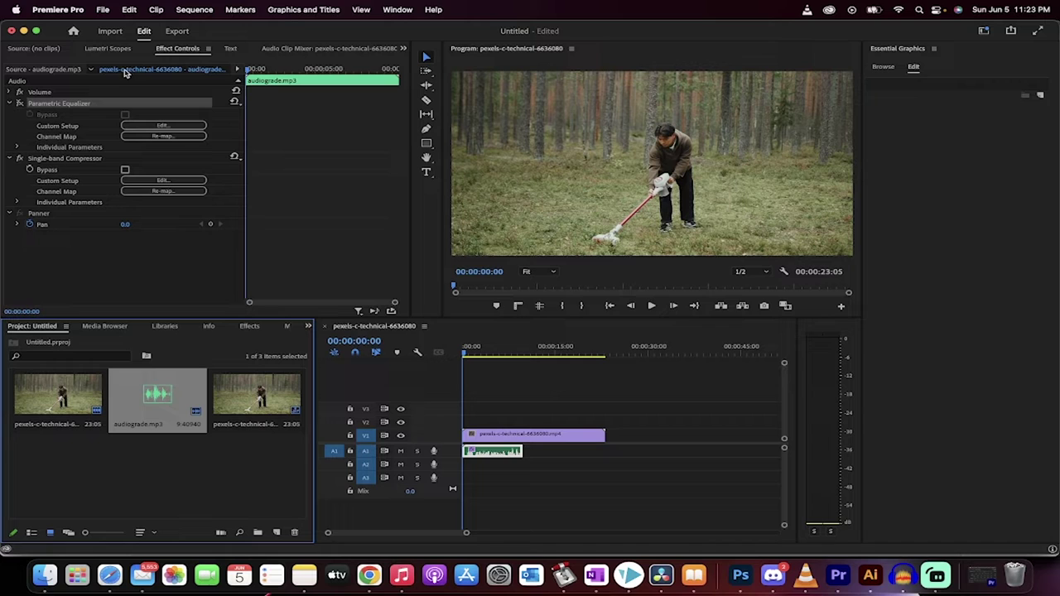
{"action": "left_click", "coordinate": [37, 48]}
{"action": "left_click", "coordinate": [294, 429]}
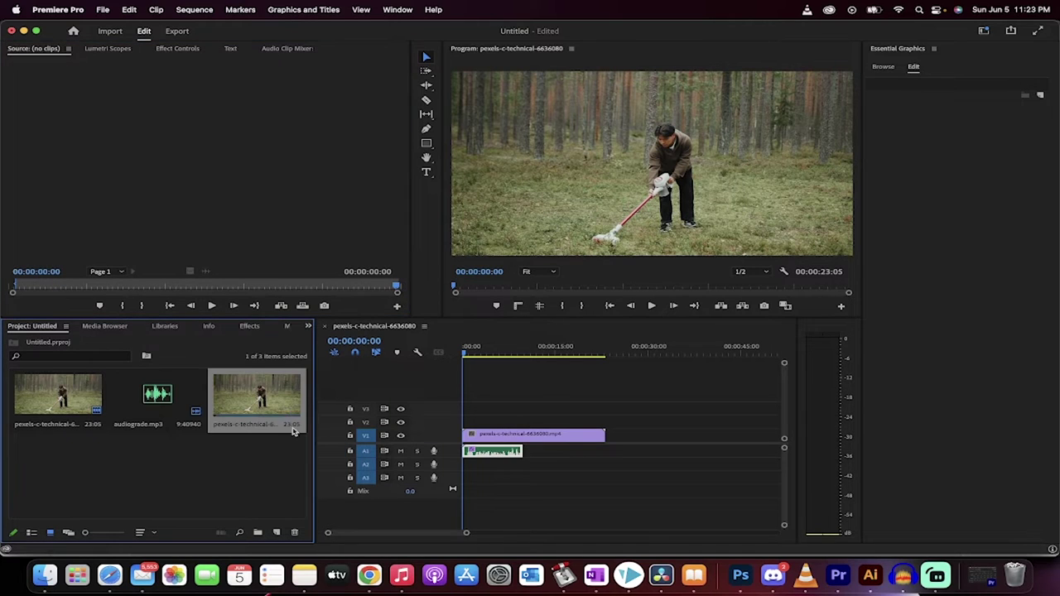
{"action": "key", "text": "Delete"}
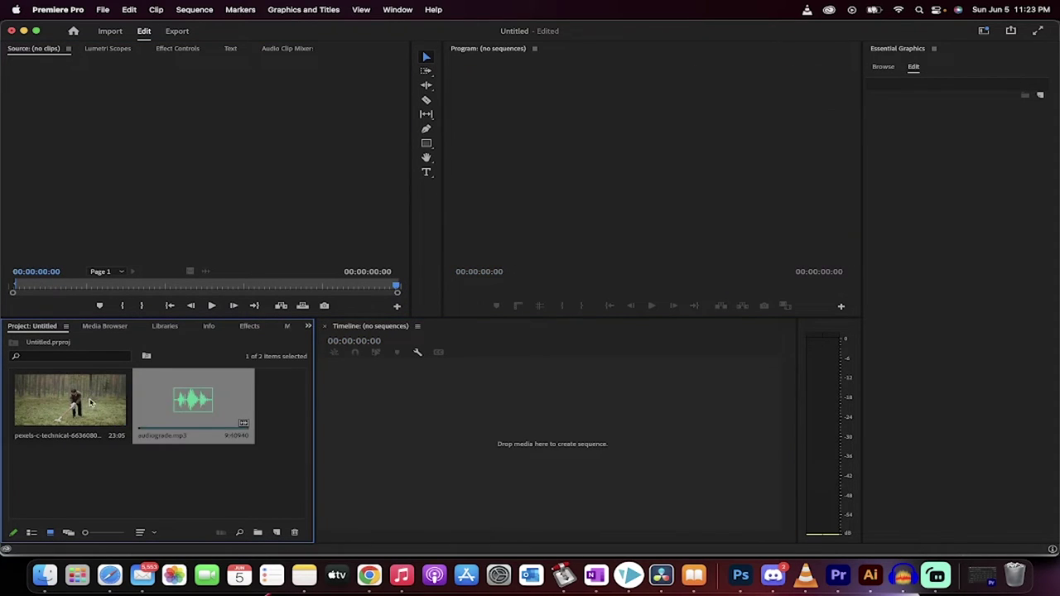
- Build a new sequence from the forest video with audiograde.mp3 on A1 beneath it
{"action": "left_click", "coordinate": [83, 400]}
{"action": "left_click_drag", "start_coordinate": [83, 400], "coordinate": [477, 451]}
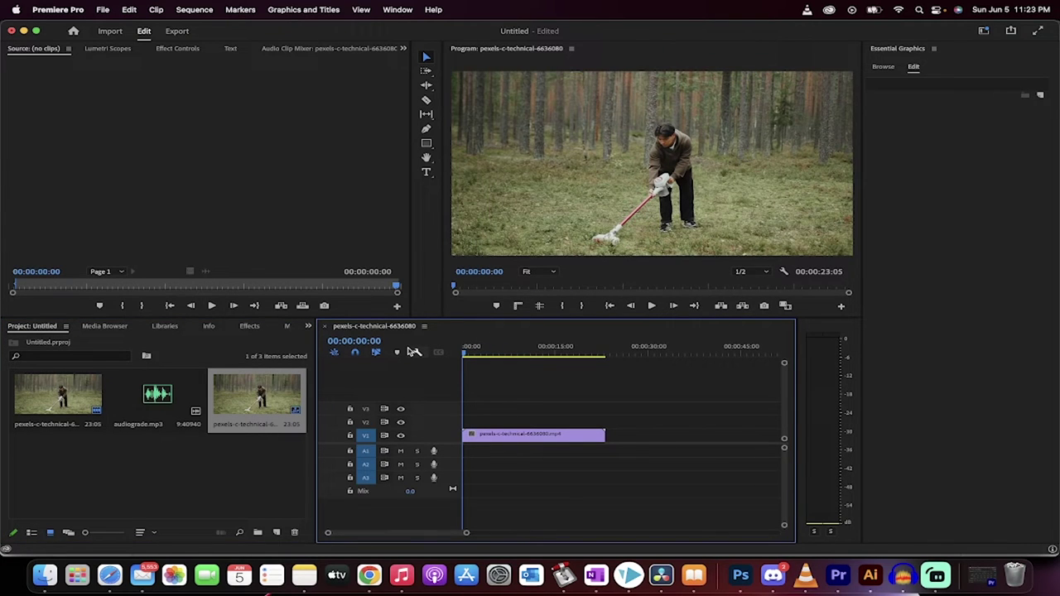
{"action": "left_click", "coordinate": [136, 394]}
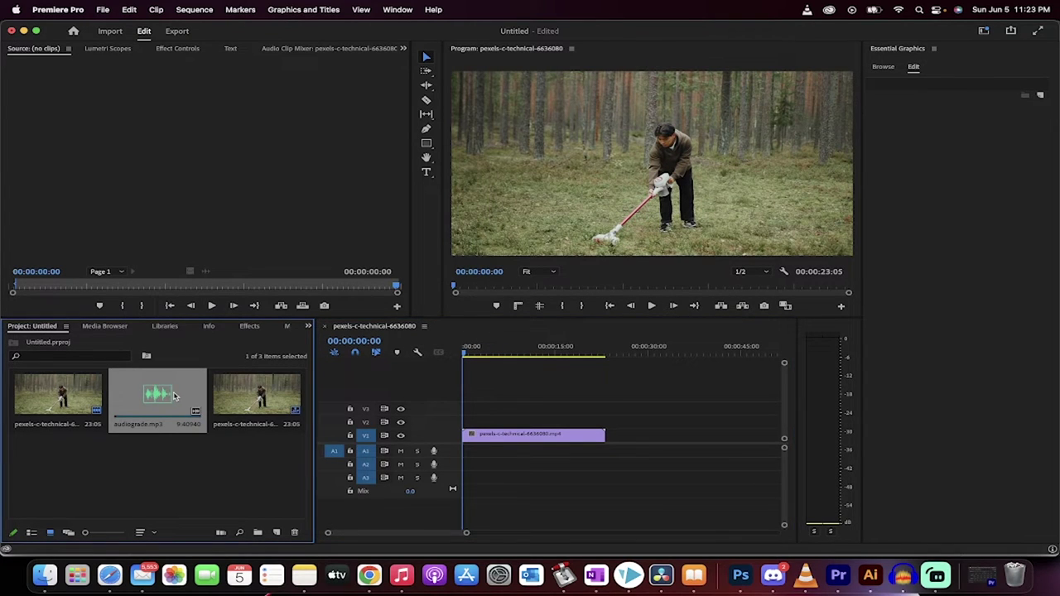
{"action": "left_click_drag", "start_coordinate": [147, 396], "coordinate": [474, 456]}
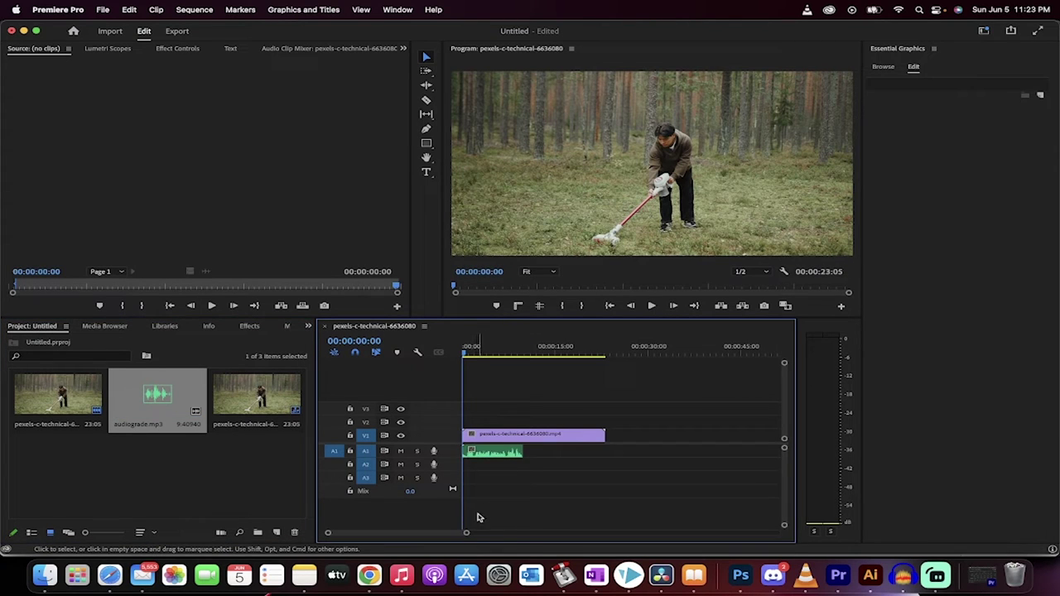
{"action": "left_click_drag", "start_coordinate": [466, 533], "coordinate": [423, 533]}
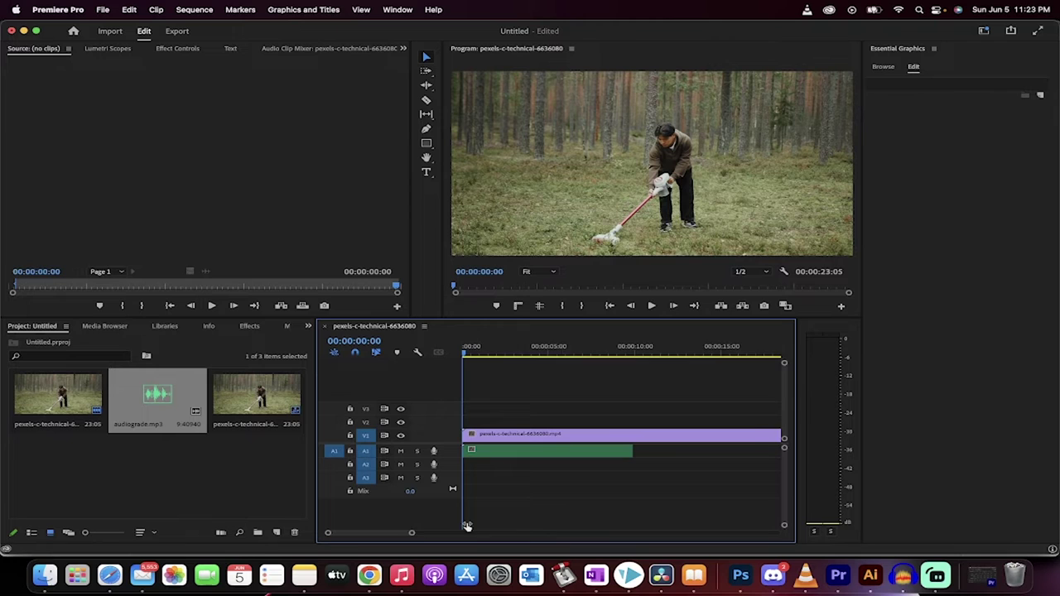
{"action": "left_click", "coordinate": [494, 451]}
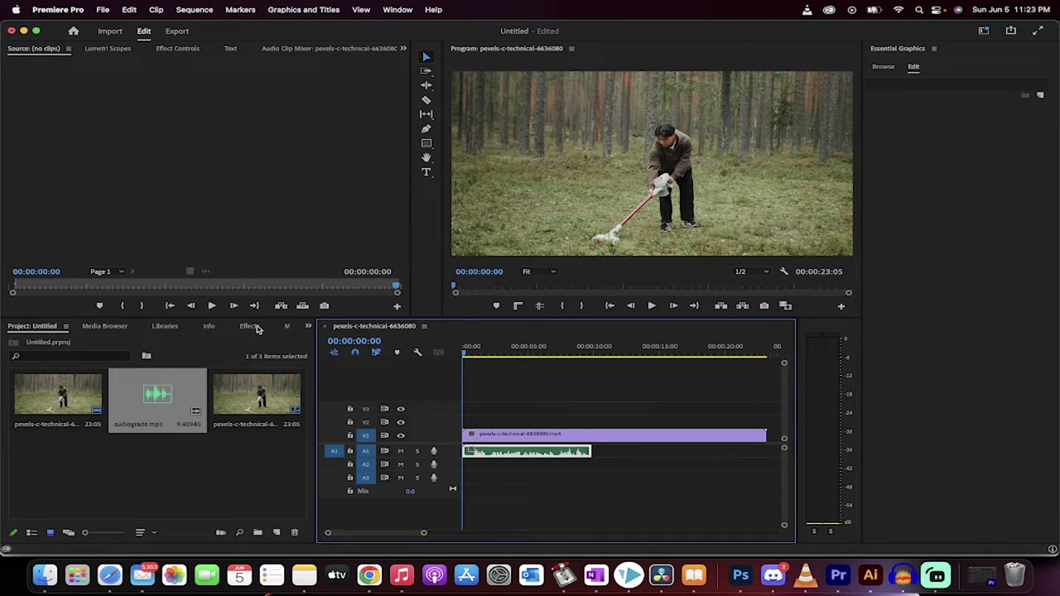
- Search Effects for 'para' and drop Parametric Equalizer onto the audiograde.mp3 clip on A1
{"action": "left_click", "coordinate": [251, 327]}
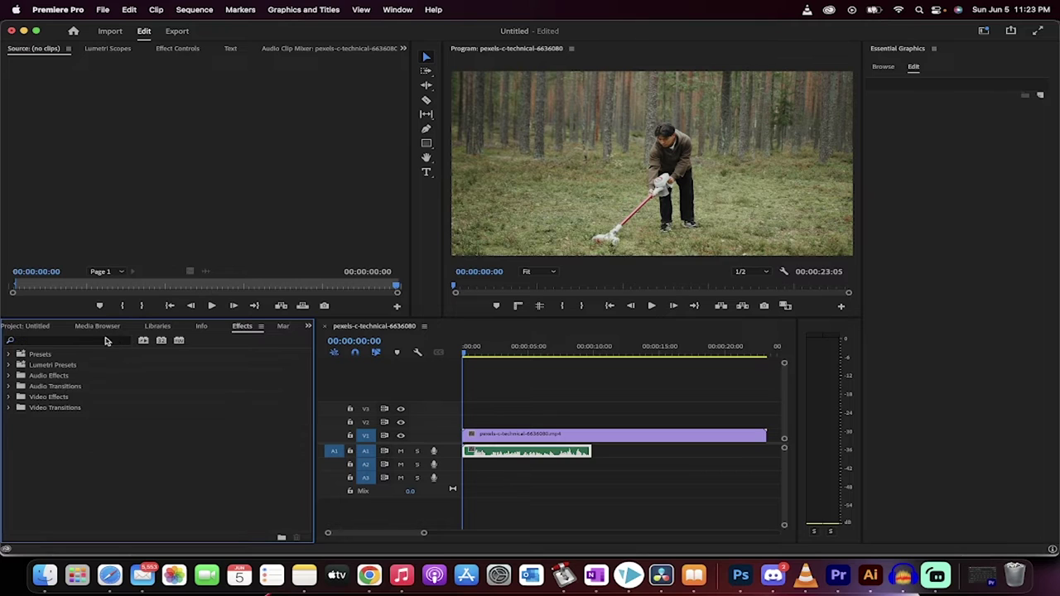
{"action": "left_click", "coordinate": [105, 340]}
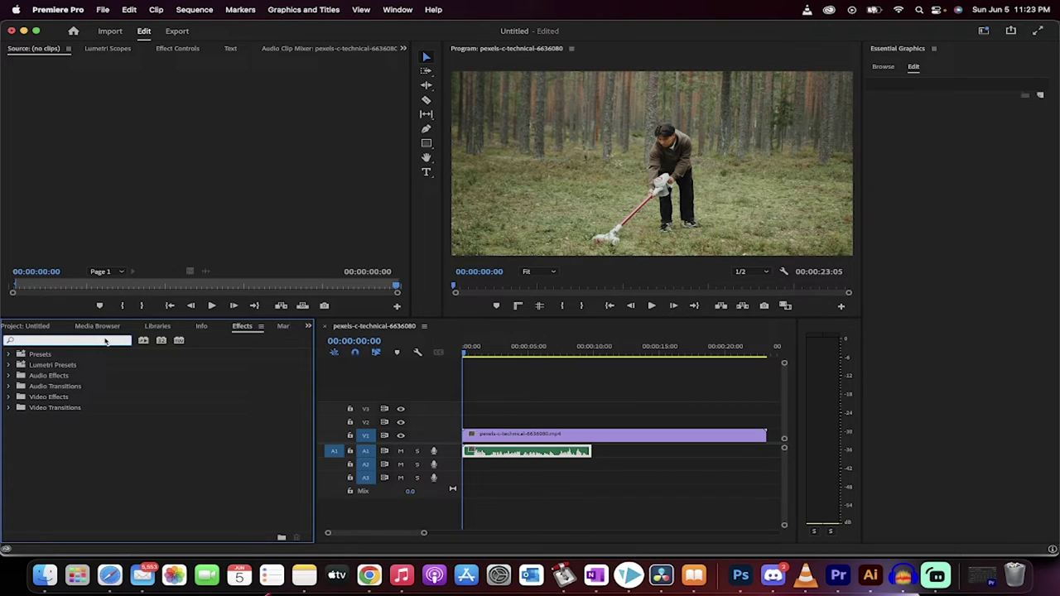
{"action": "type", "text": "p"}
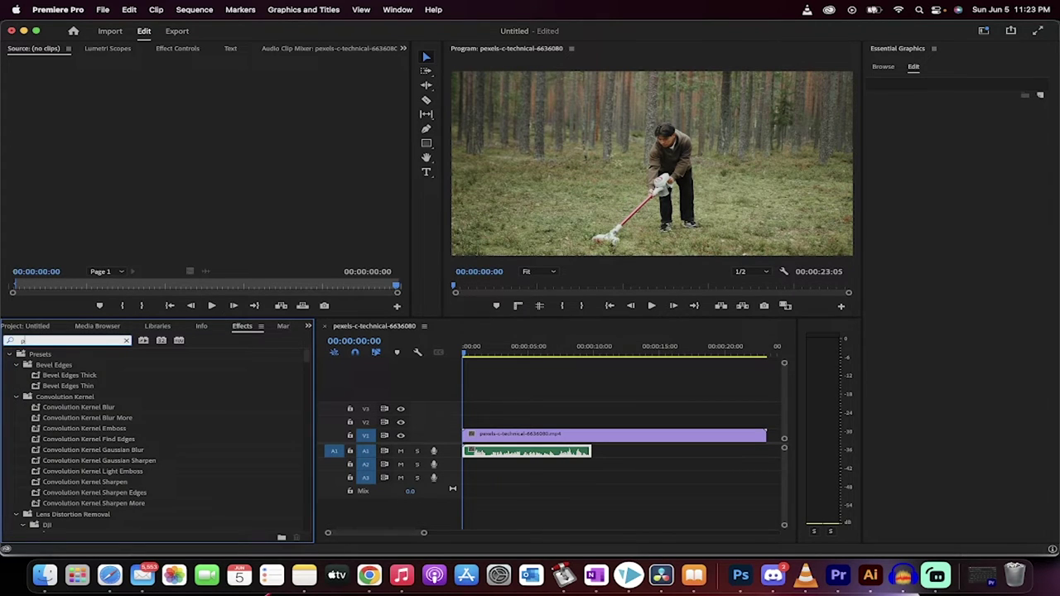
{"action": "type", "text": "ara"}
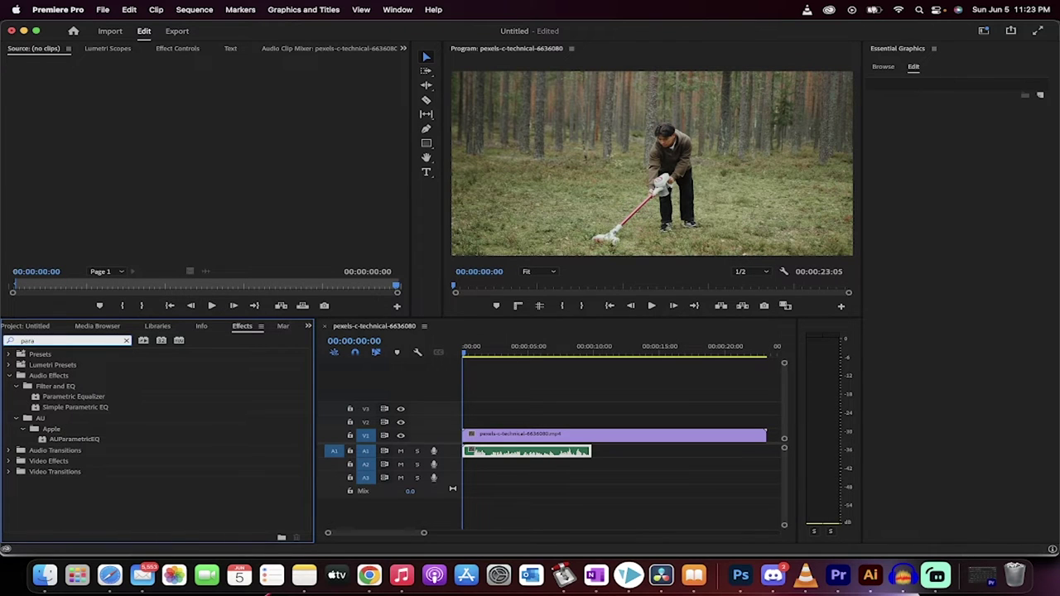
{"action": "left_click", "coordinate": [83, 402]}
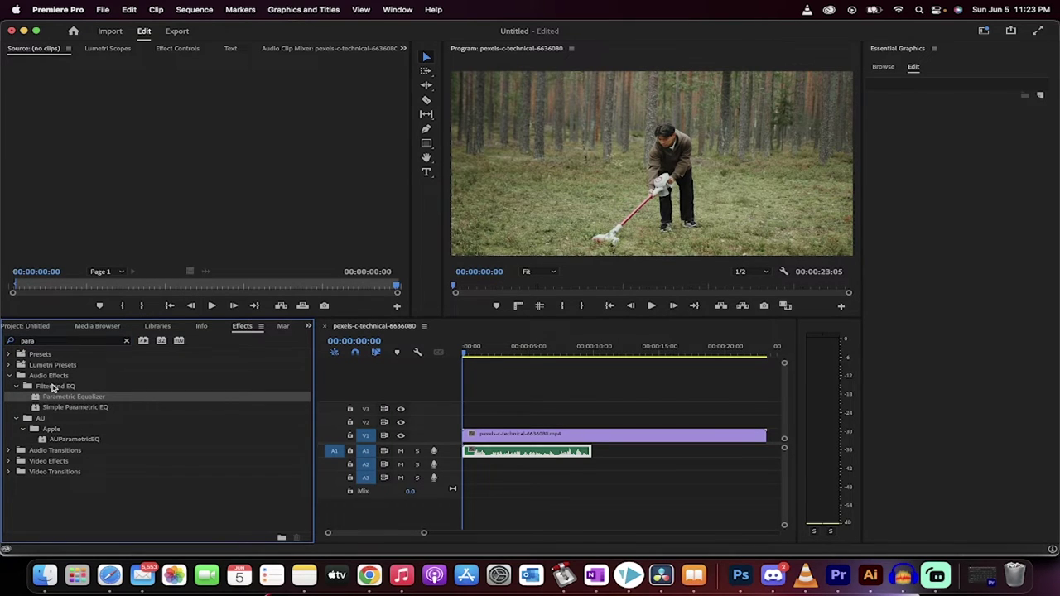
{"action": "left_click_drag", "start_coordinate": [35, 400], "coordinate": [481, 454]}
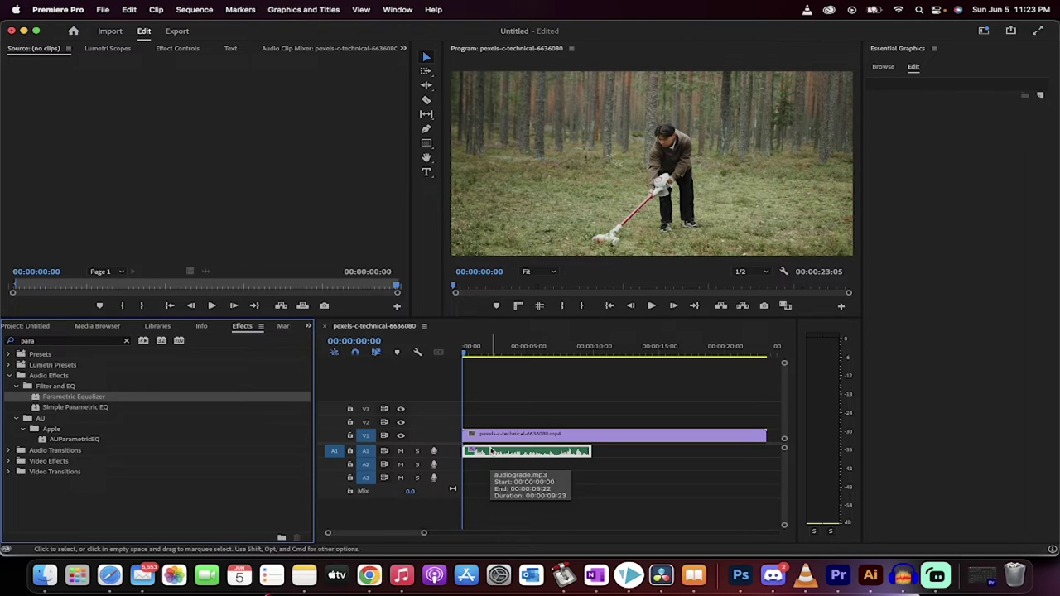
{"action": "left_click", "coordinate": [491, 452]}
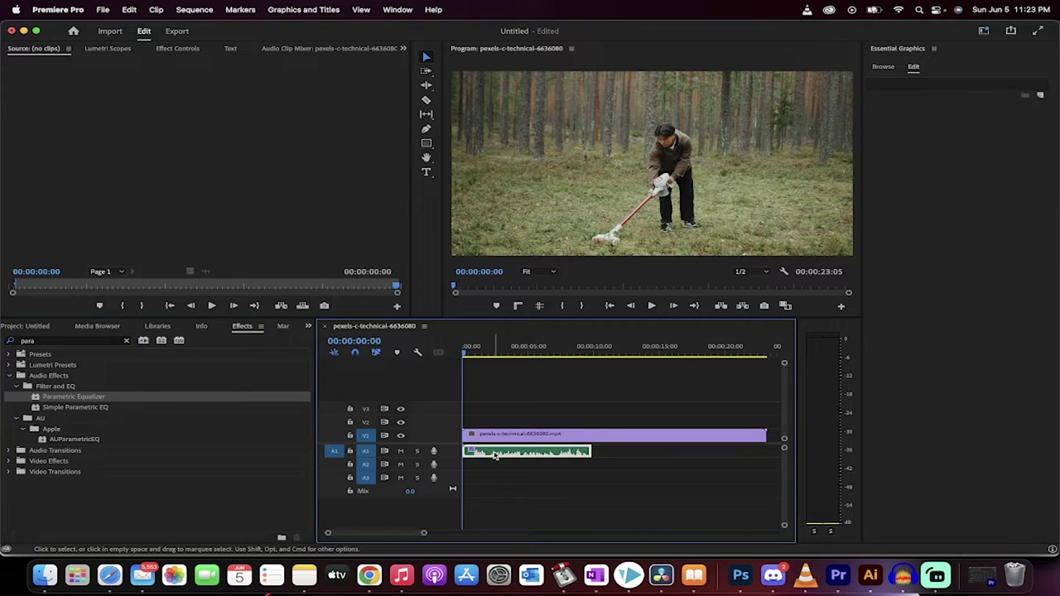
- Show the voice clip's Effect Controls, expanding and collapsing the equalizer's individual parameters
{"action": "left_click", "coordinate": [180, 49]}
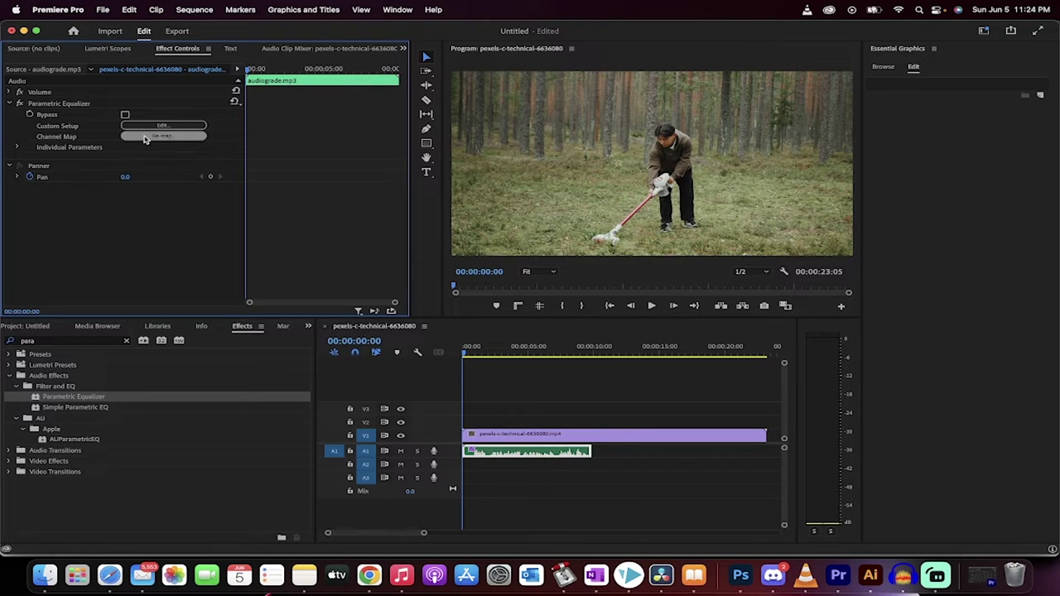
{"action": "left_click", "coordinate": [18, 148]}
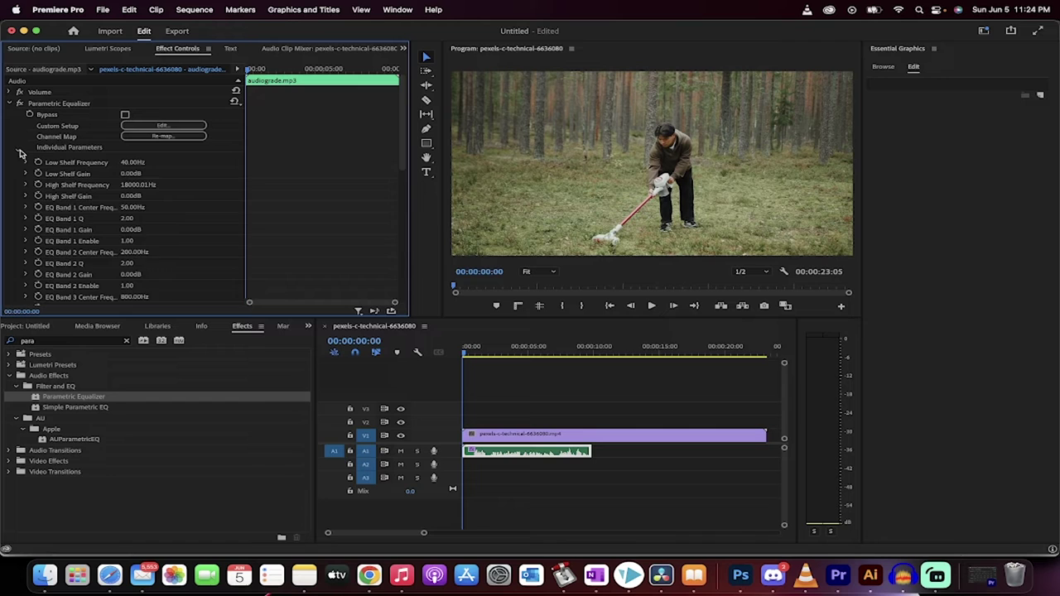
{"action": "left_click", "coordinate": [20, 149]}
- Open the equalizer's Clip Fx Editor and apply the Vocal Enhancer preset
{"action": "left_click", "coordinate": [167, 129]}
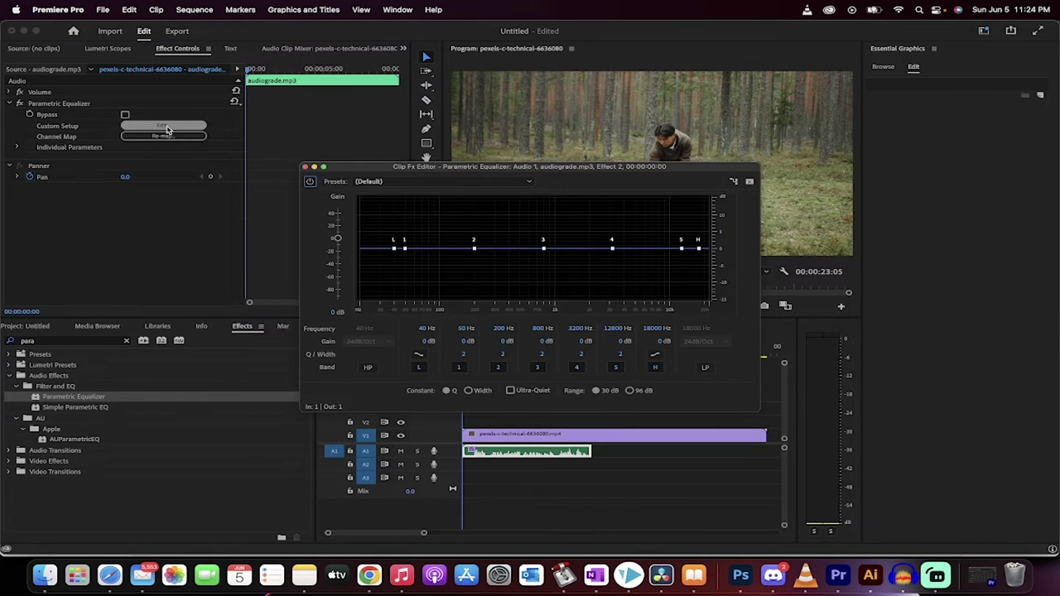
{"action": "left_click_drag", "start_coordinate": [349, 169], "coordinate": [336, 138]}
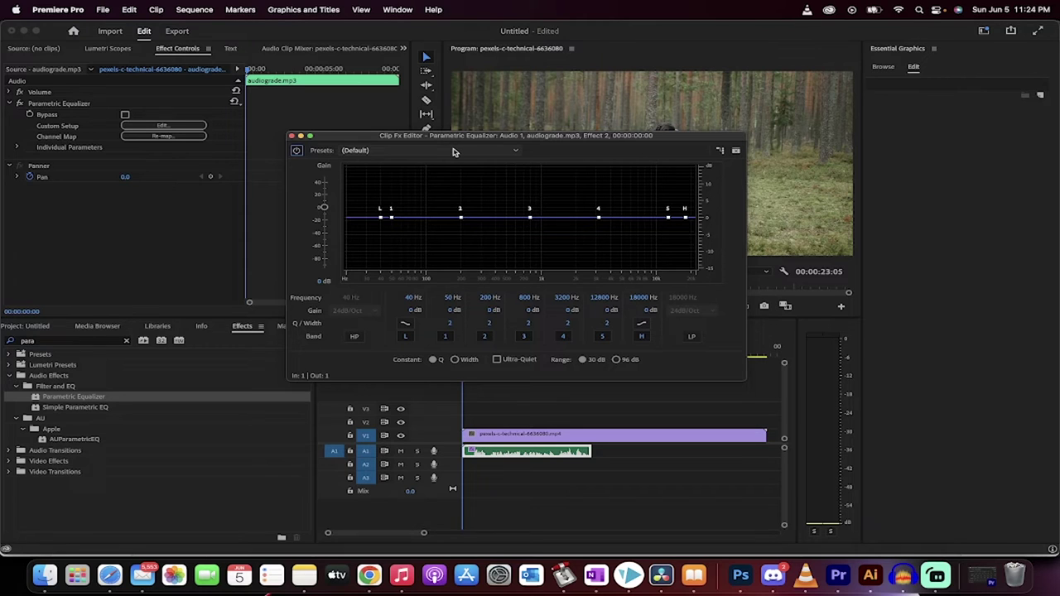
{"action": "left_click", "coordinate": [454, 150]}
{"action": "left_click", "coordinate": [455, 150]}
{"action": "left_click", "coordinate": [462, 151]}
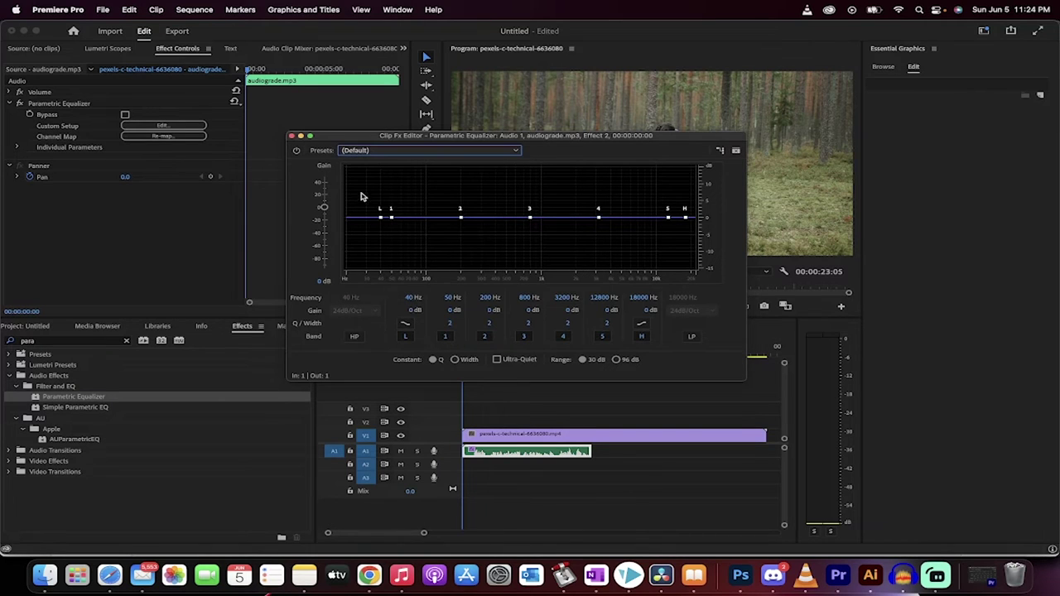
{"action": "left_click", "coordinate": [412, 152]}
{"action": "left_click", "coordinate": [371, 291]}
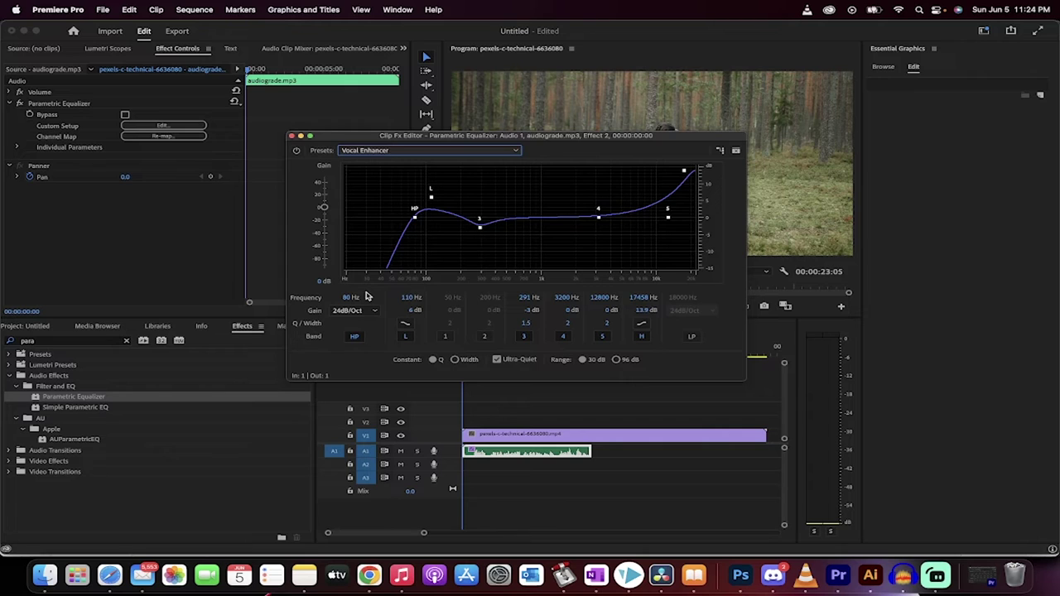
- Close the equalizer editor and compare the voice with the equalizer toggled off and on
{"action": "left_click", "coordinate": [290, 136]}
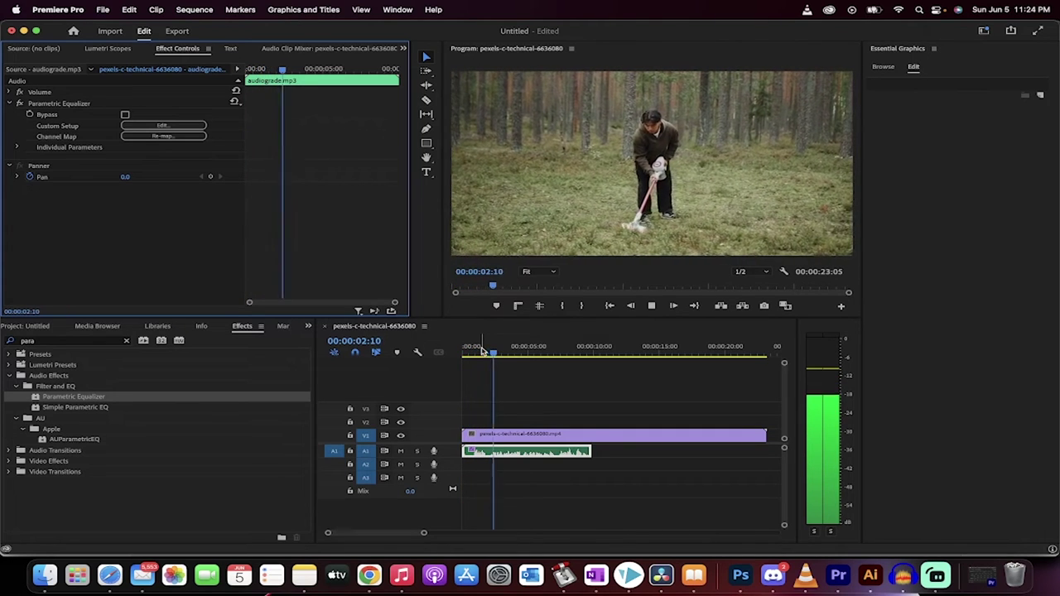
{"action": "left_click", "coordinate": [20, 104]}
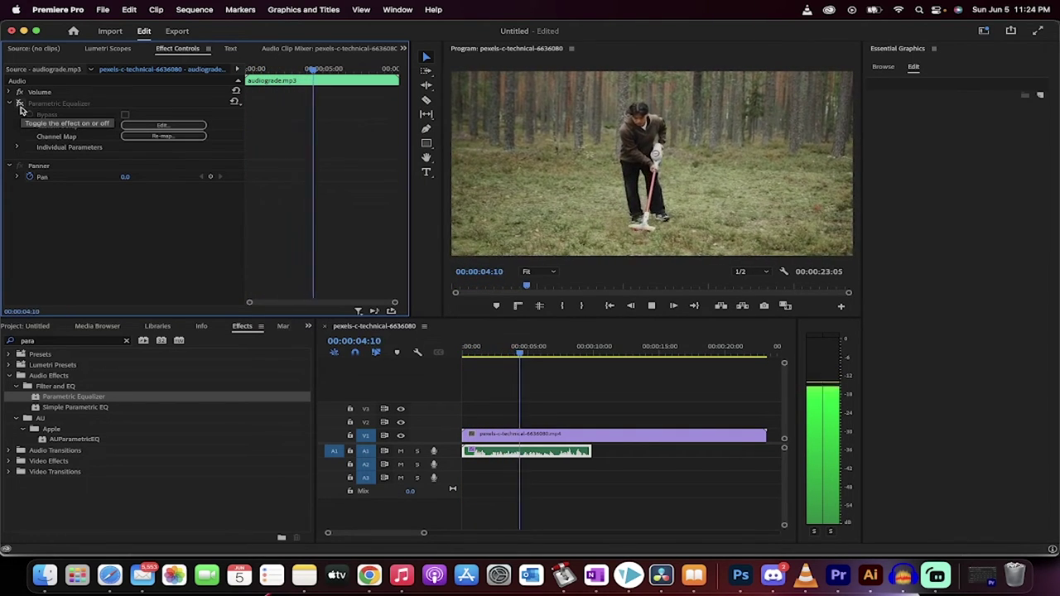
{"action": "left_click", "coordinate": [20, 104]}
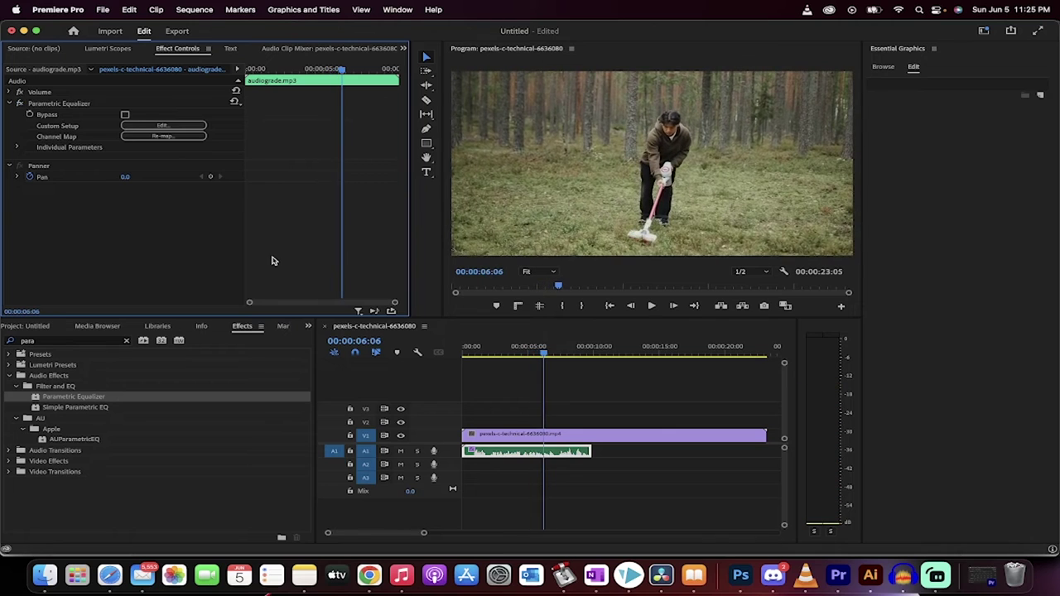
{"action": "left_click_drag", "start_coordinate": [503, 347], "coordinate": [443, 353]}
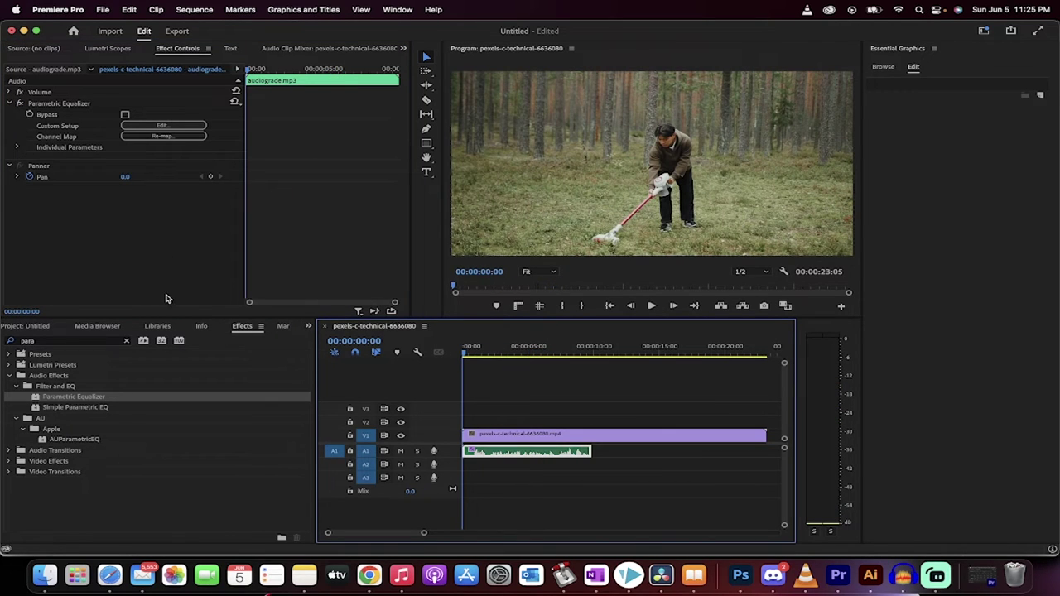
- Search Effects for 'singl' and apply Single-band Compressor to the voice clip
{"action": "left_click", "coordinate": [126, 341]}
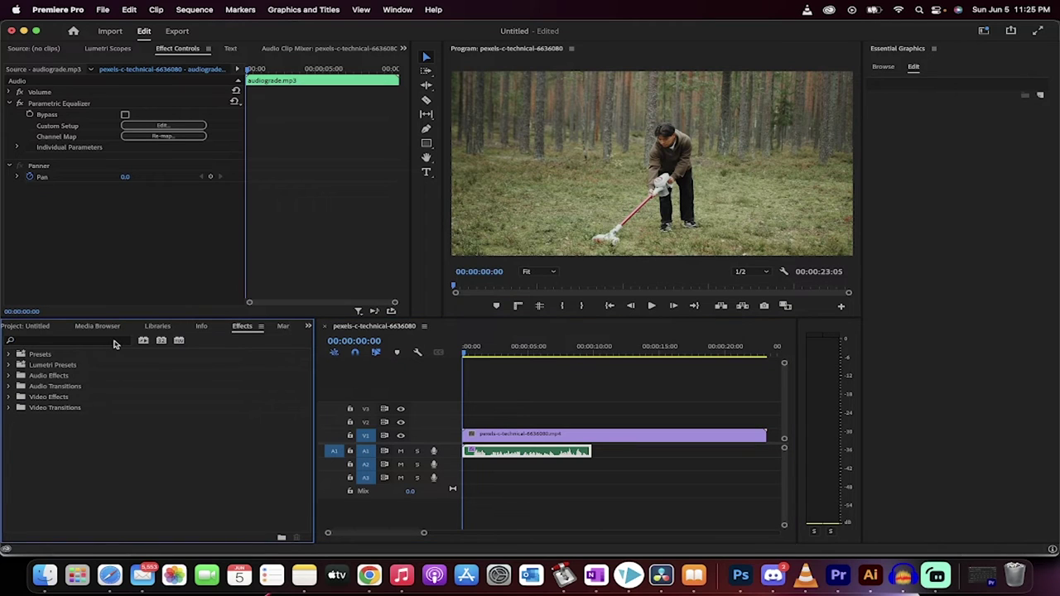
{"action": "left_click", "coordinate": [105, 343]}
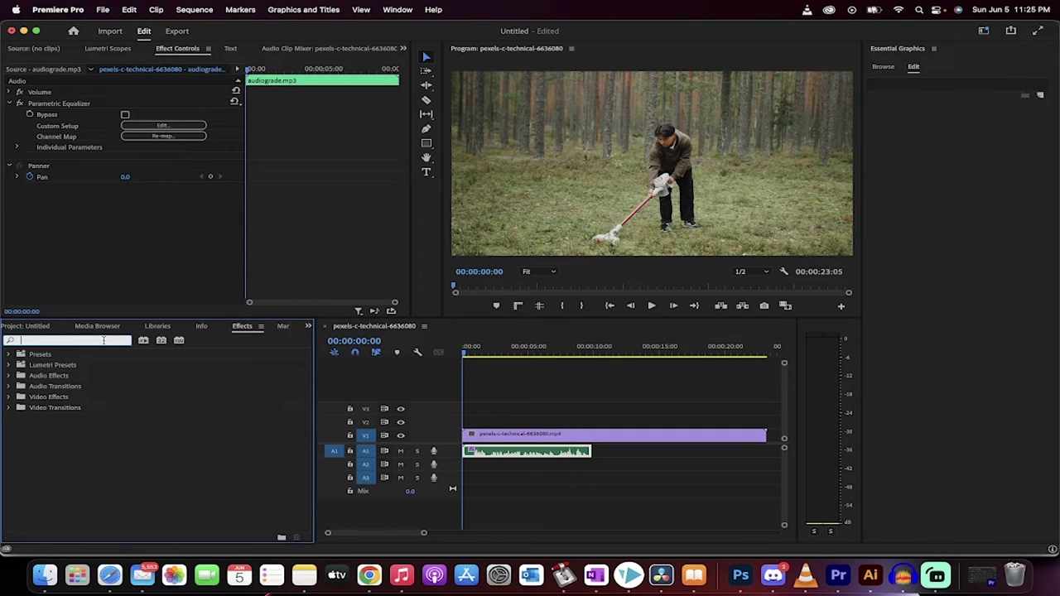
{"action": "type", "text": "sing"}
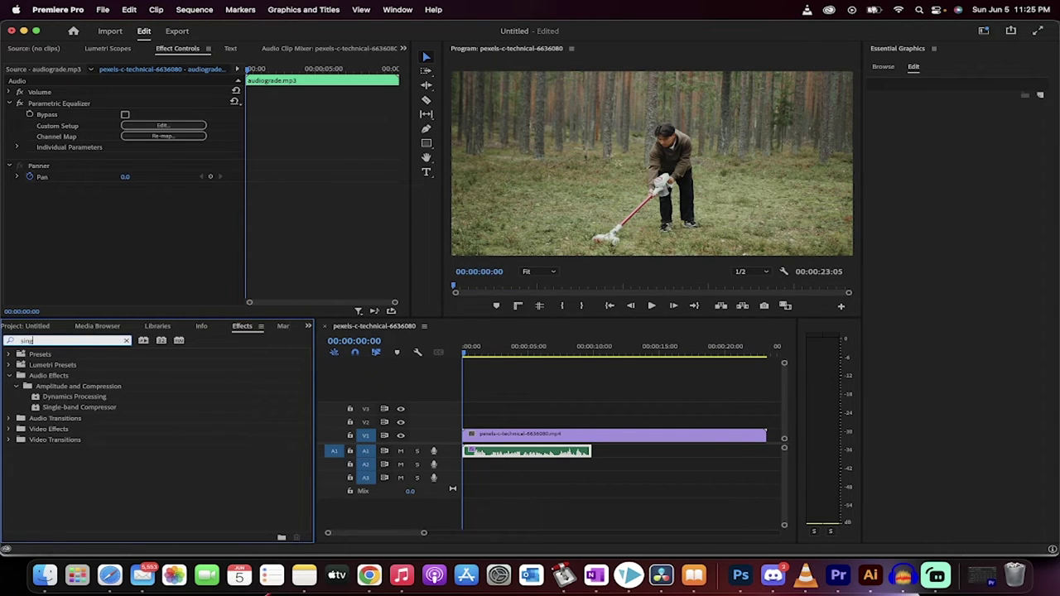
{"action": "type", "text": "le"}
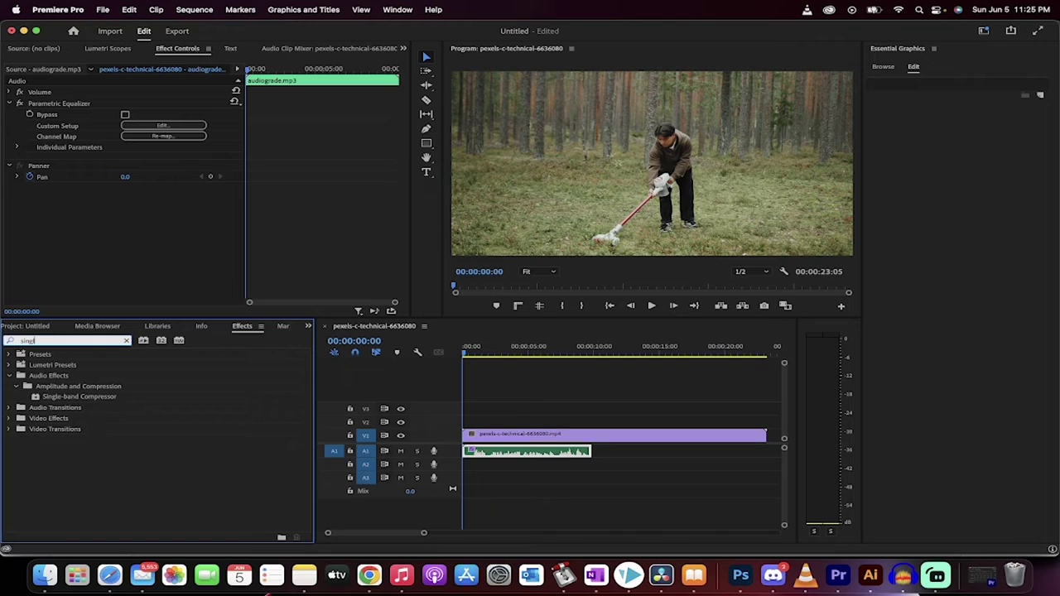
{"action": "left_click", "coordinate": [80, 398]}
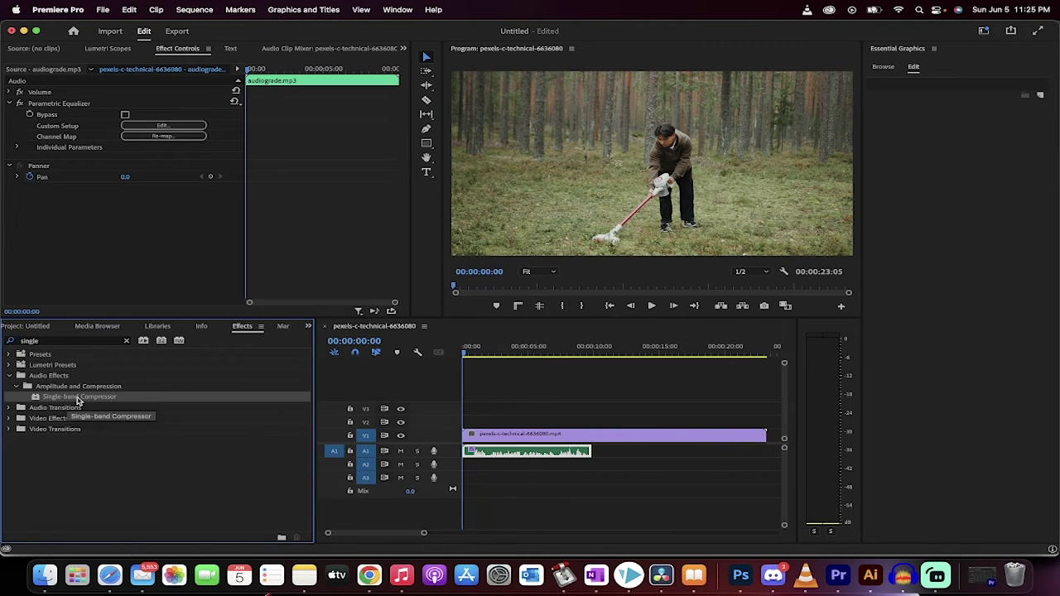
{"action": "left_click_drag", "start_coordinate": [78, 401], "coordinate": [515, 455]}
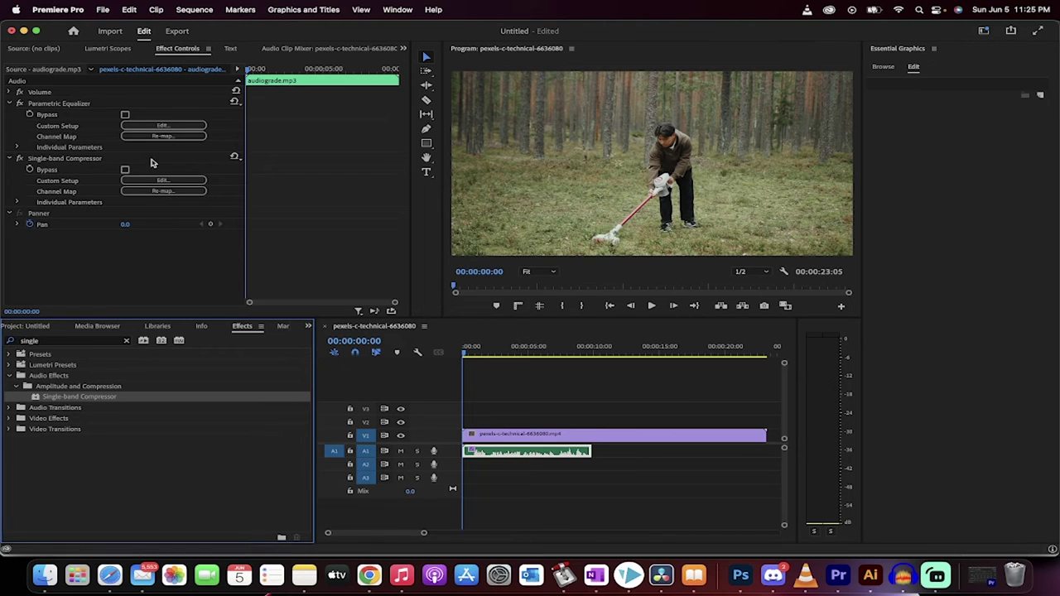
- Open the compressor's Clip Fx Editor and audition the Pancake Batter preset
{"action": "left_click", "coordinate": [85, 161]}
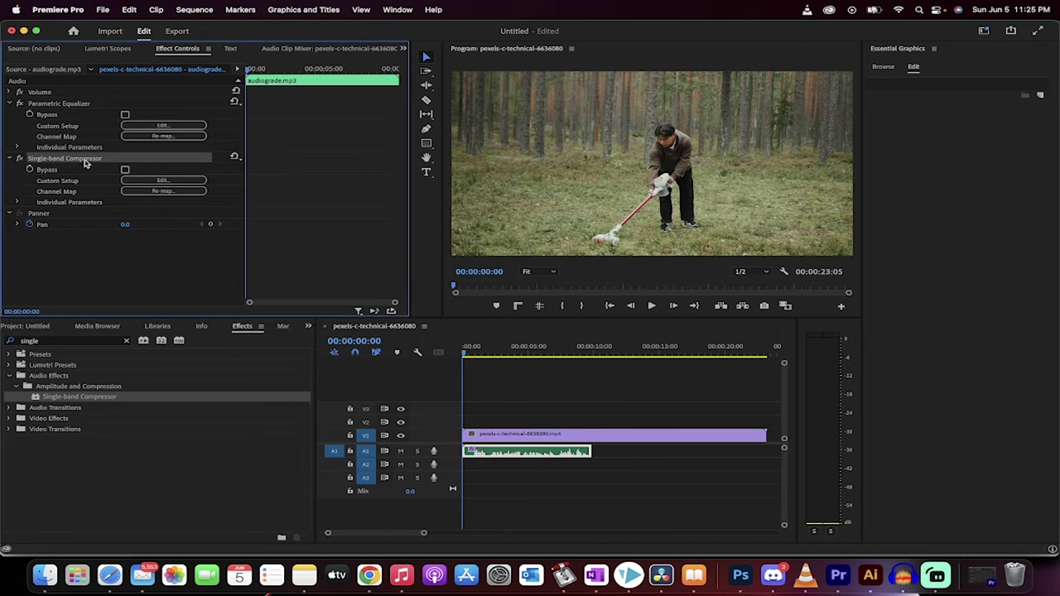
{"action": "left_click", "coordinate": [154, 184]}
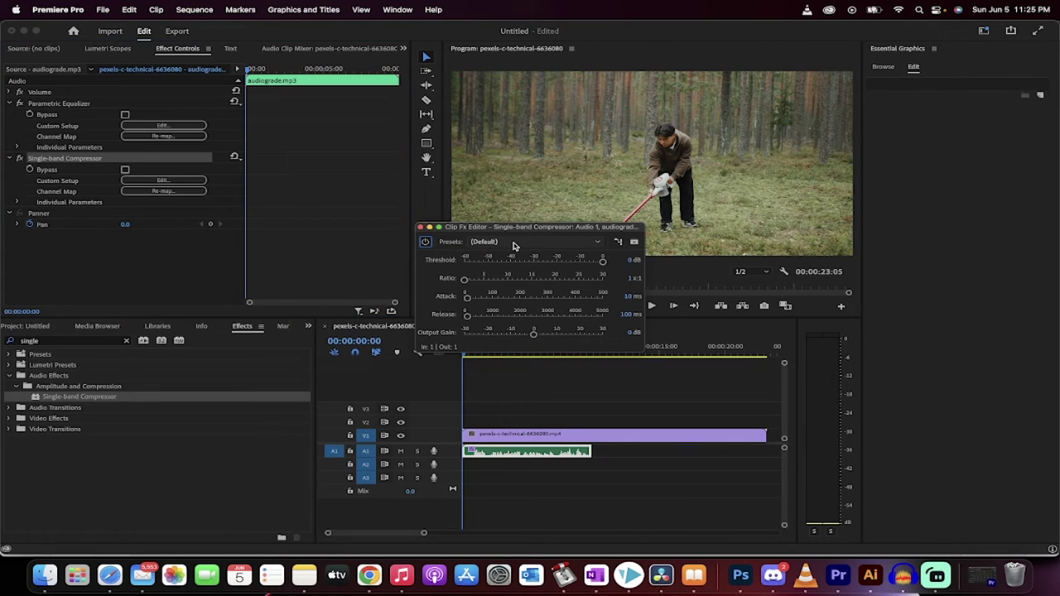
{"action": "left_click_drag", "start_coordinate": [515, 228], "coordinate": [515, 199]}
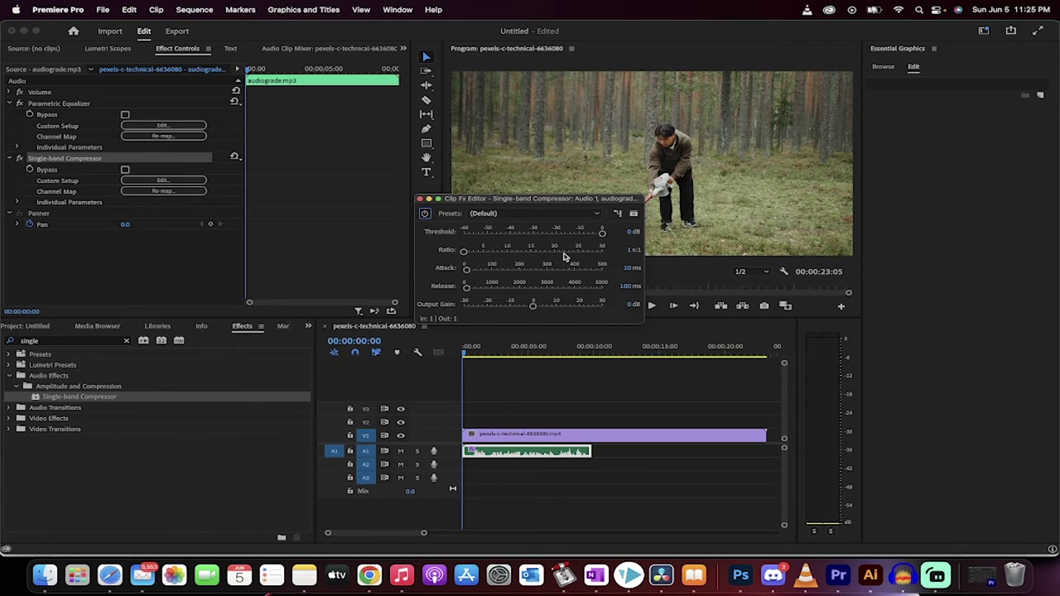
{"action": "left_click", "coordinate": [548, 217]}
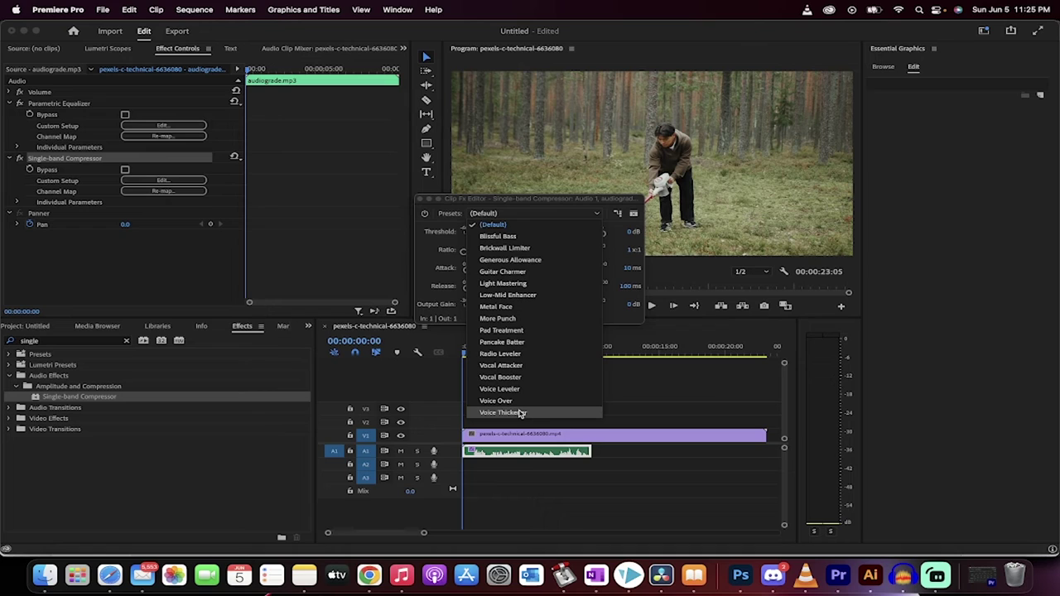
{"action": "left_click", "coordinate": [523, 343]}
{"action": "key", "text": "space"}
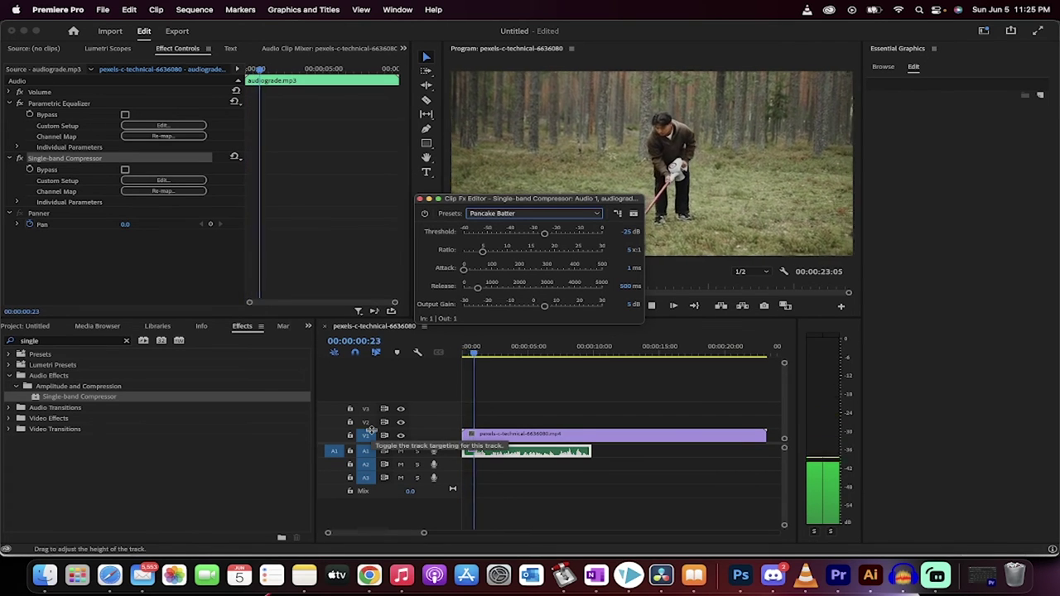
- Switch the compressor to the Voice Thickener preset
{"action": "left_click", "coordinate": [521, 213]}
{"action": "left_click", "coordinate": [507, 414]}
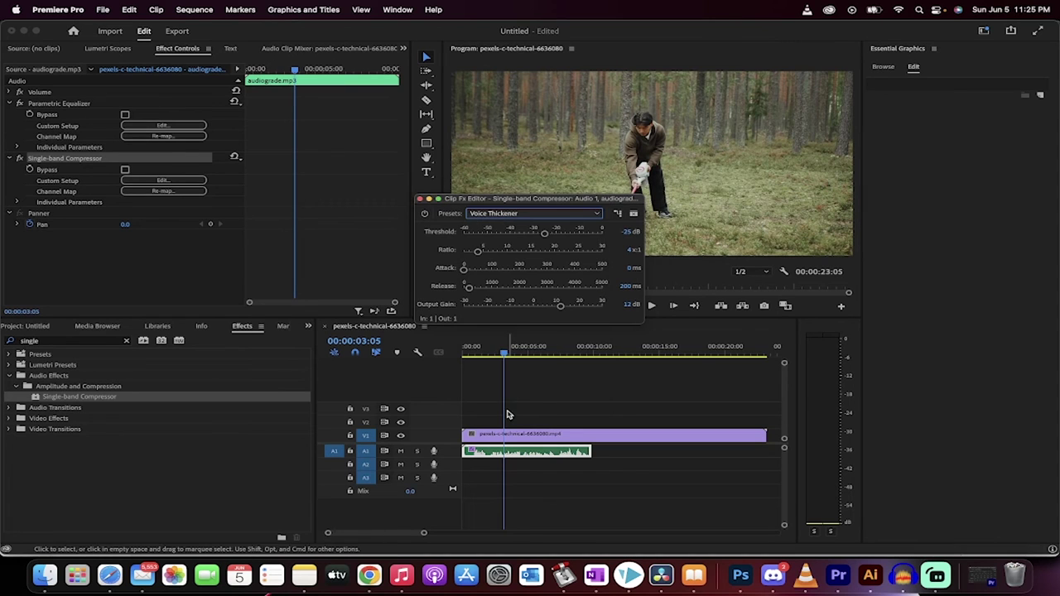
{"action": "key", "text": "Home"}
{"action": "left_click", "coordinate": [511, 214]}
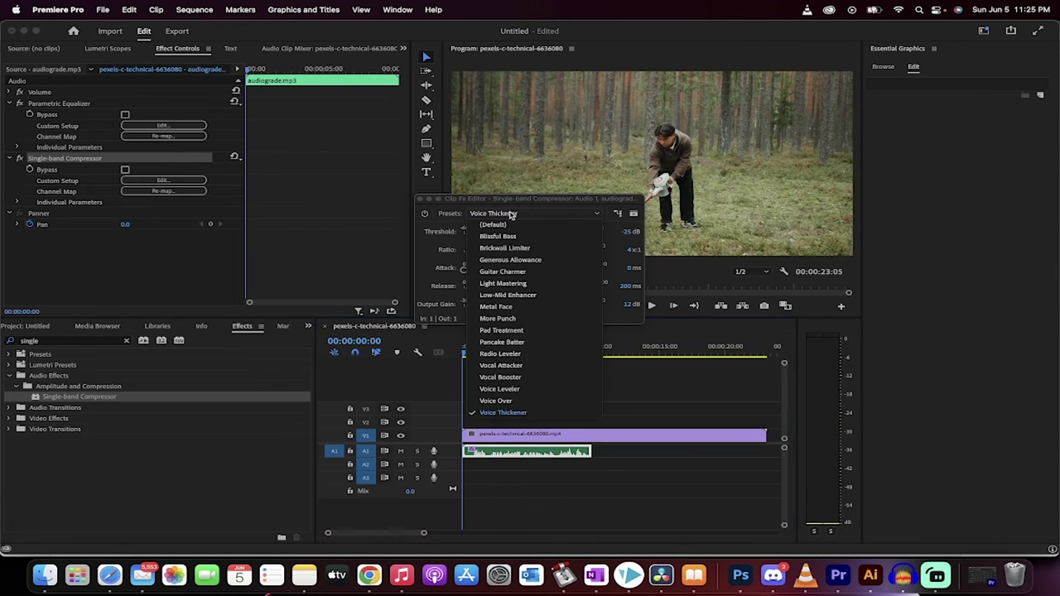
{"action": "left_click", "coordinate": [489, 412]}
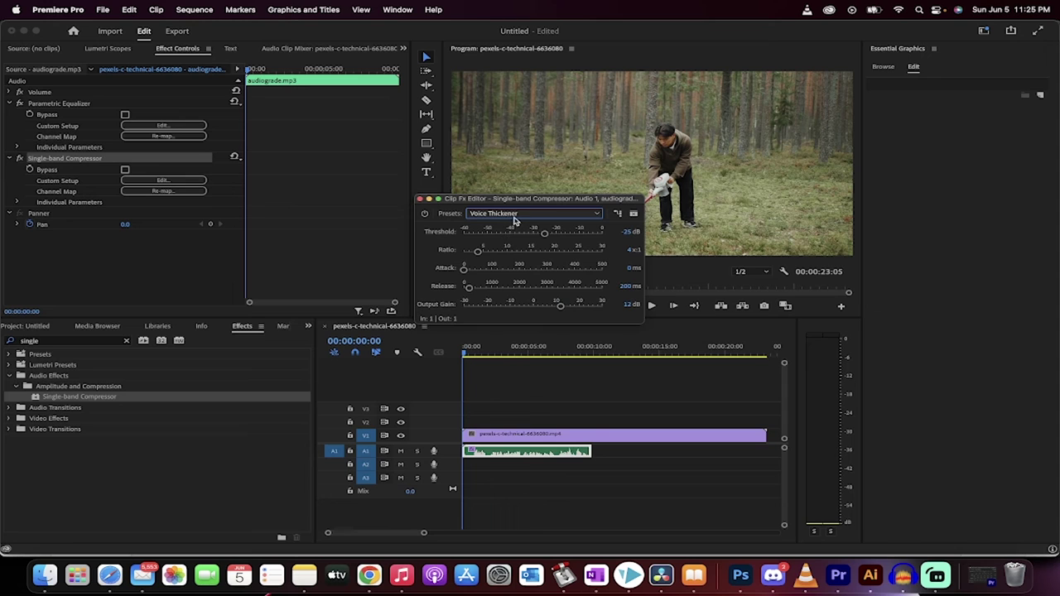
- Raise the compressor's output gain to 16.6 dB and replay the voice from the start
{"action": "key", "text": "space"}
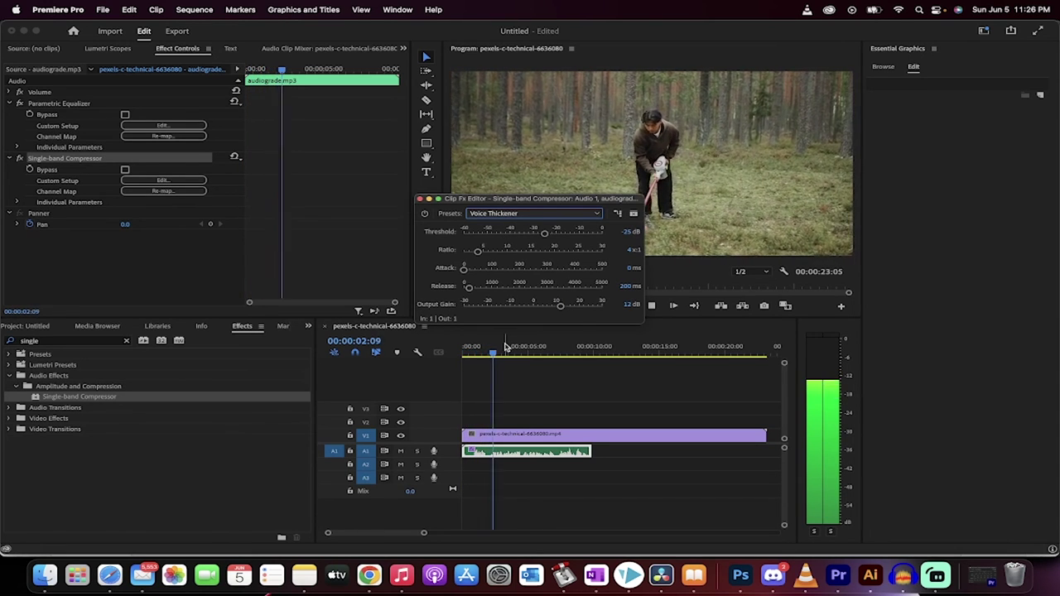
{"action": "key", "text": "space"}
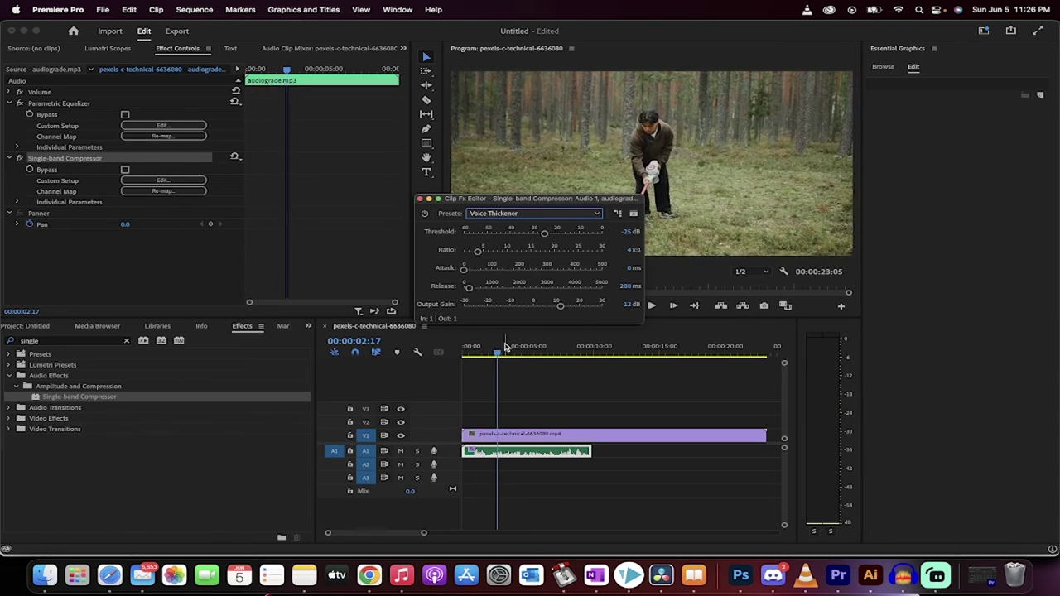
{"action": "left_click", "coordinate": [560, 307]}
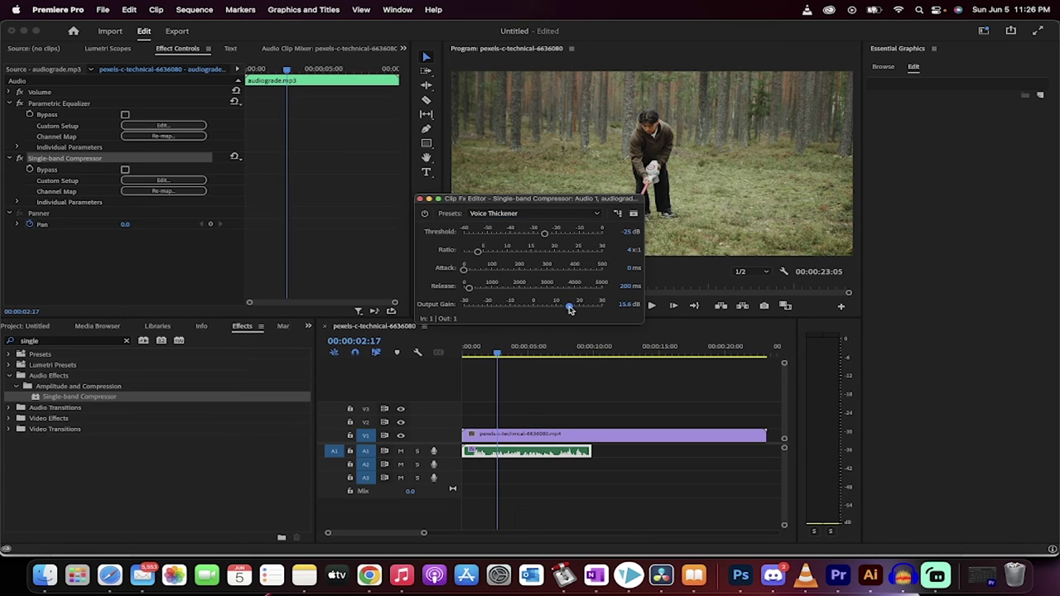
{"action": "left_click", "coordinate": [464, 348]}
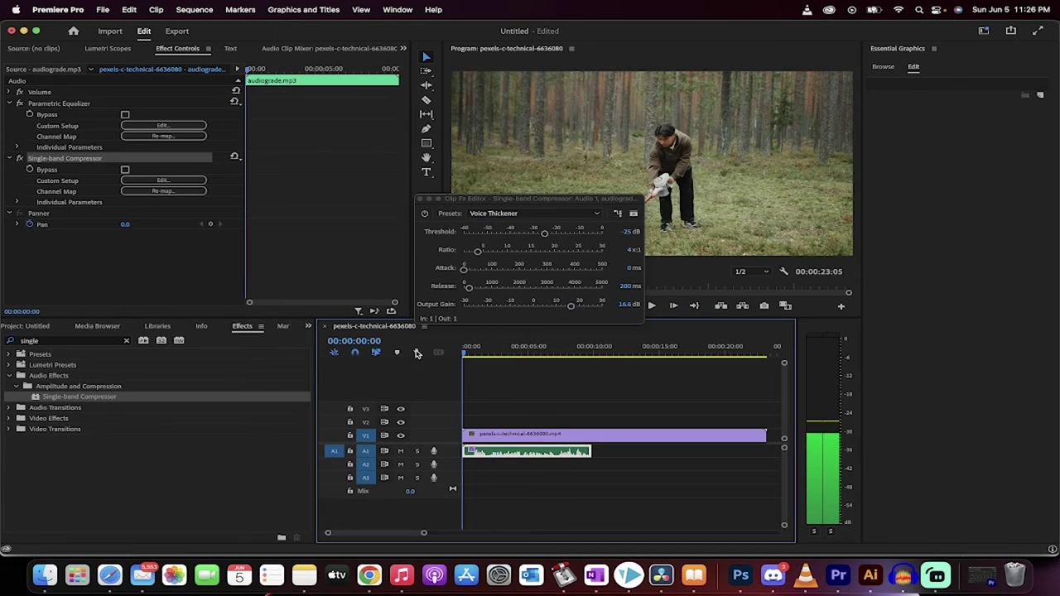
{"action": "key", "text": "space"}
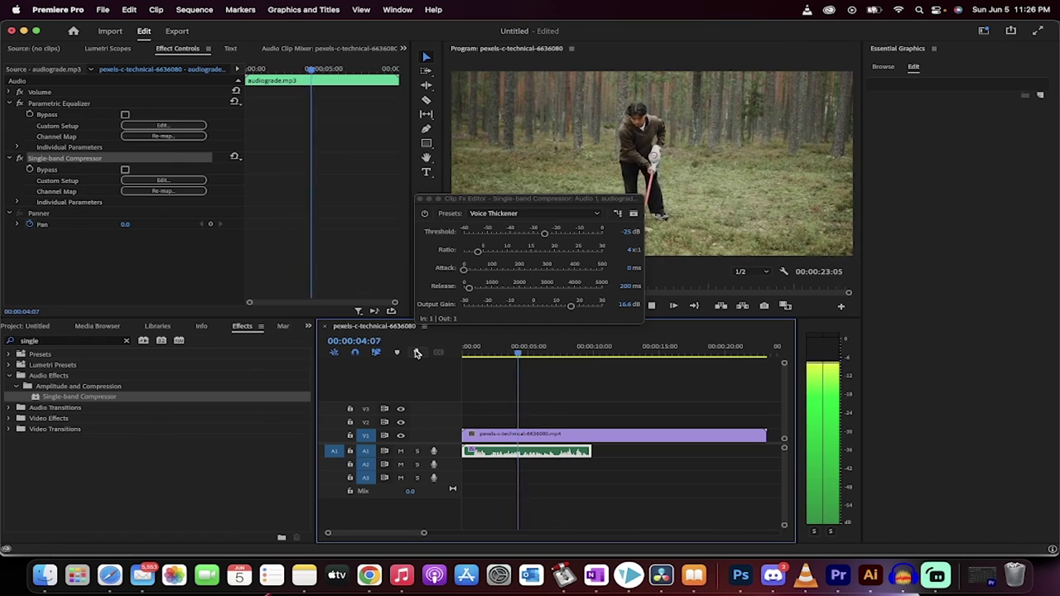
{"action": "key", "text": "space"}
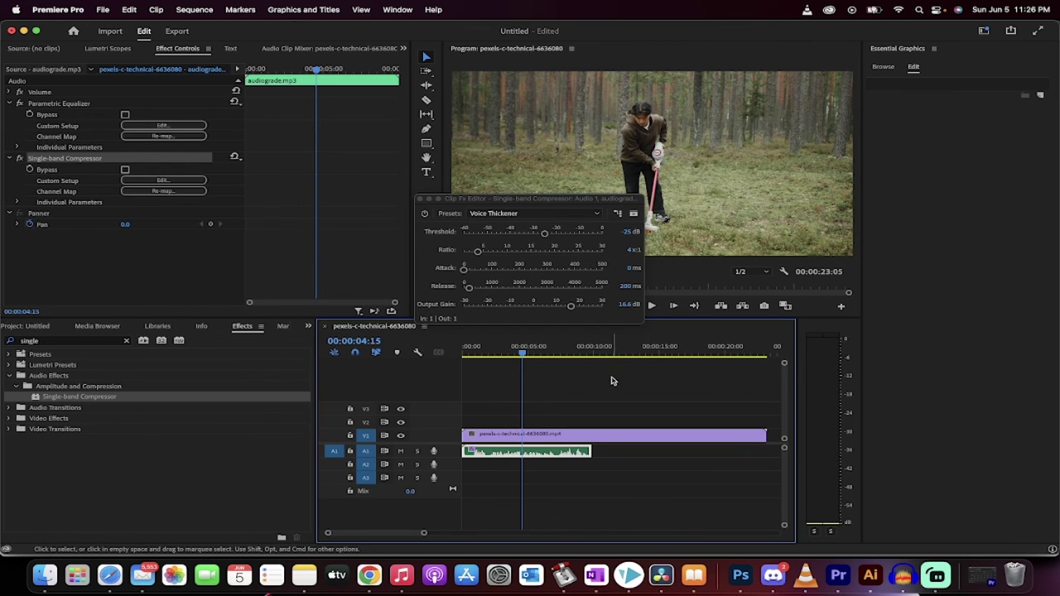
{"action": "left_click_drag", "start_coordinate": [522, 352], "coordinate": [555, 355]}
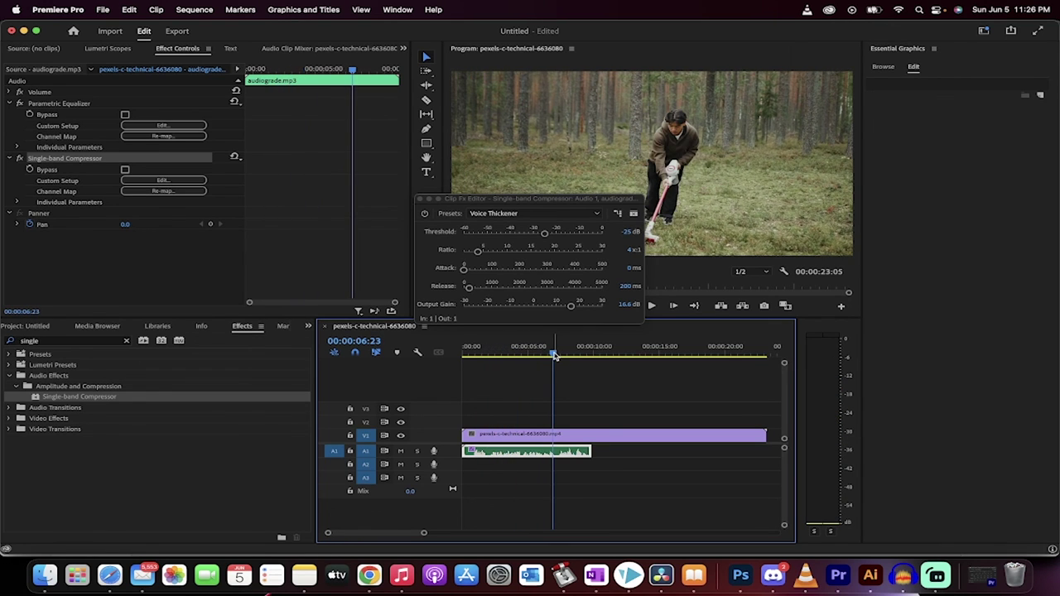